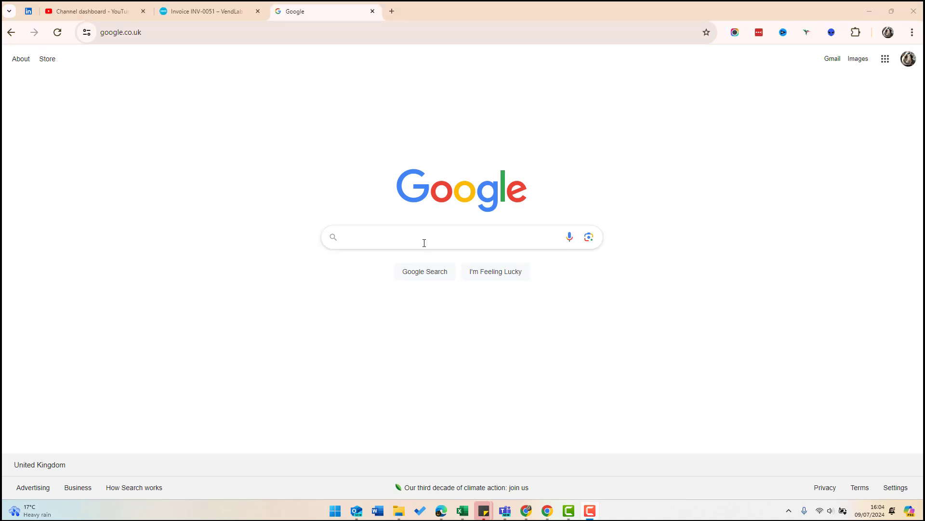
- Search Google for 'iphone' and scroll through the sponsored phone deals and Apple ad
click(424, 241)
text(iphone)
key(Return)
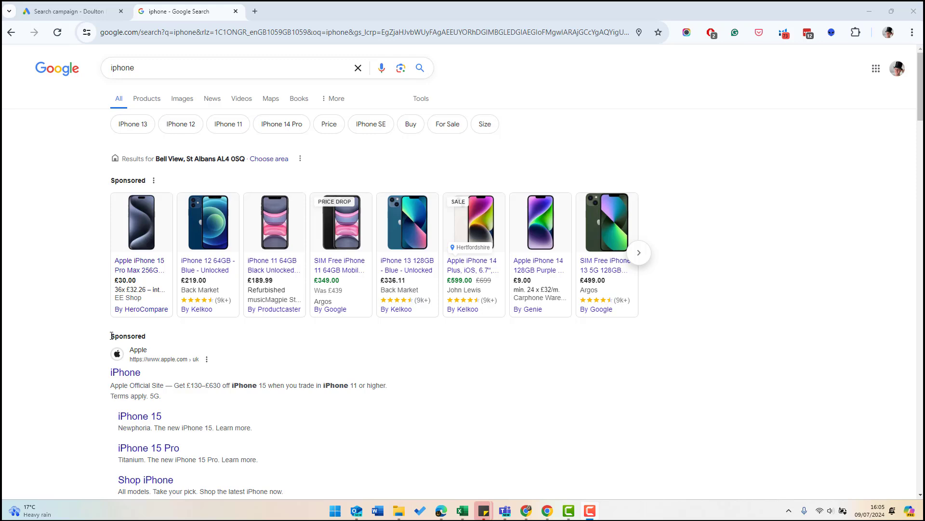
scroll(202, 399, down, 2)
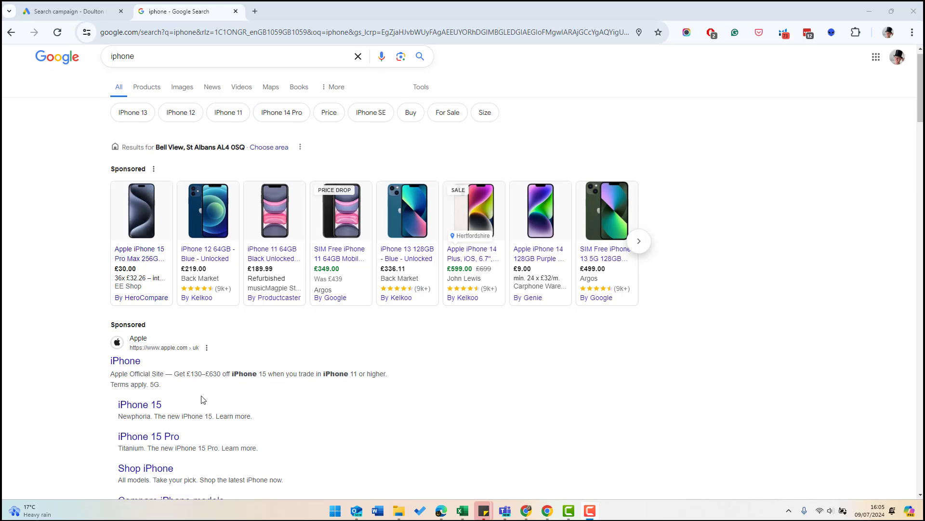
scroll(203, 399, down, 5)
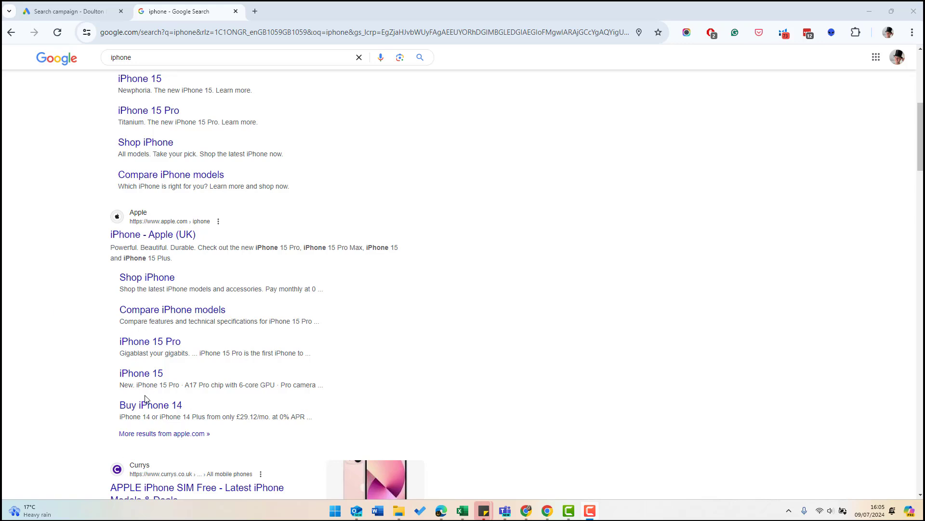
scroll(223, 393, up, 7)
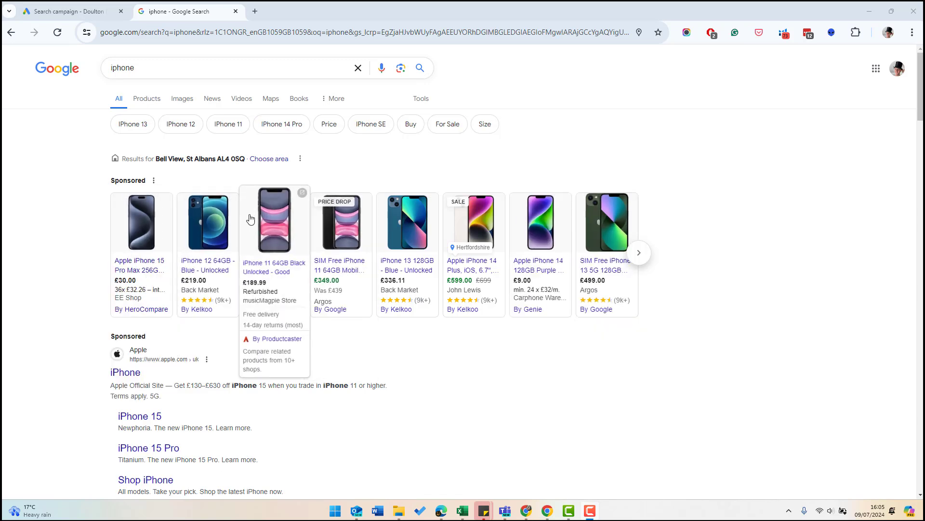
- Replace the query with 'loan', search, and scroll through the sponsored loan ads
double_click(100, 68)
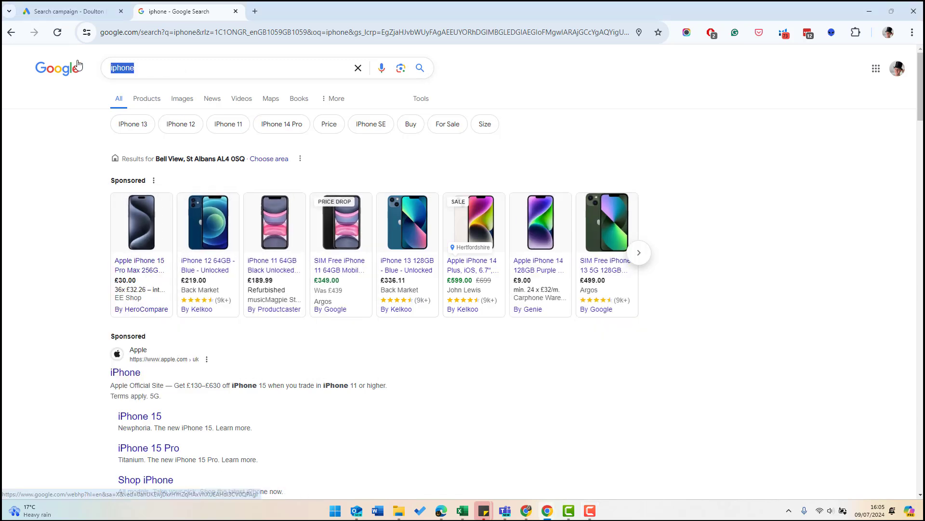
text(load)
key(BackSpace)
text(n)
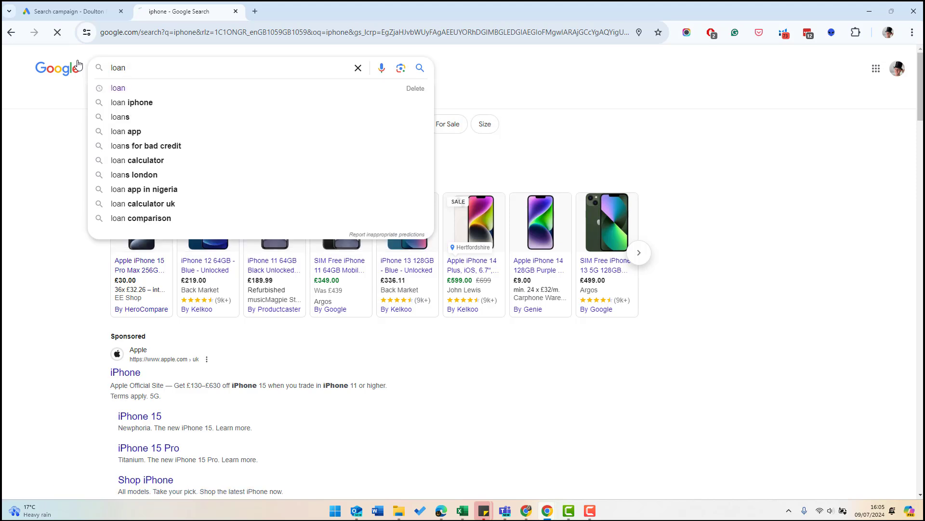
key(Return)
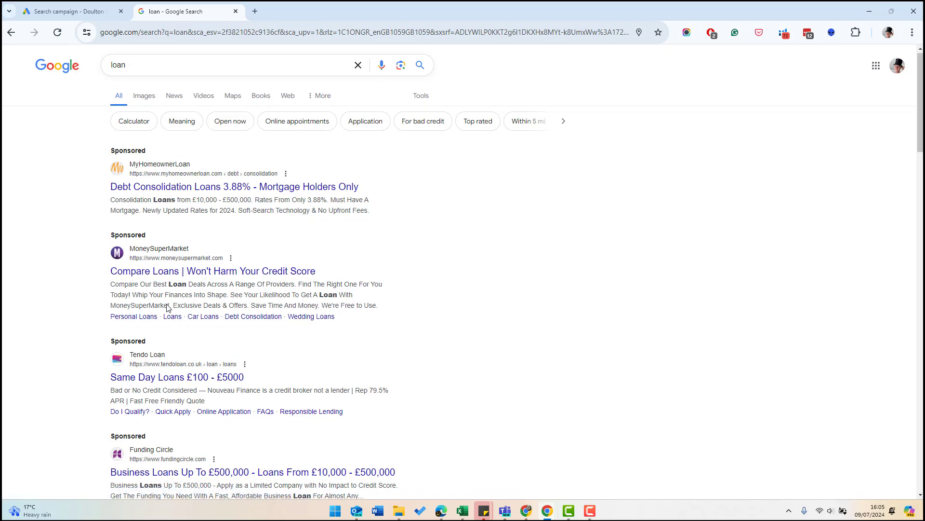
scroll(167, 304, down, 5)
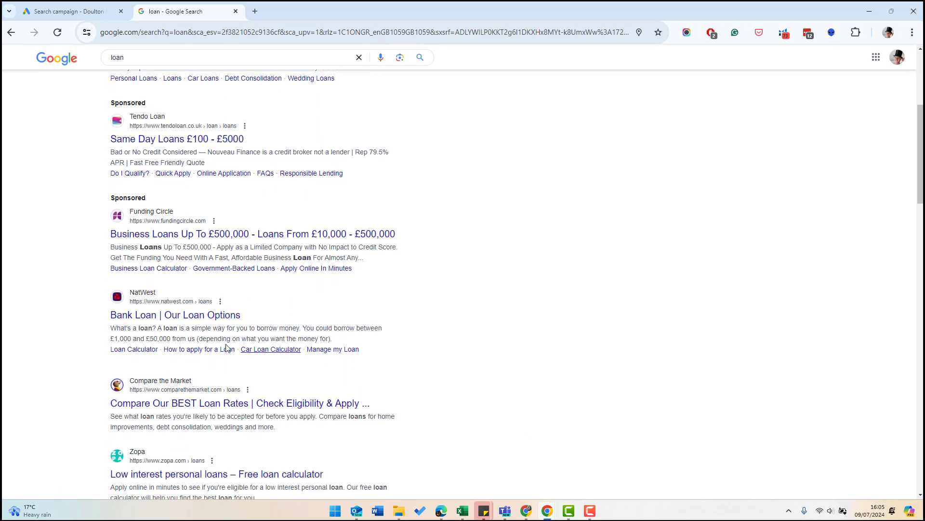
scroll(375, 379, up, 5)
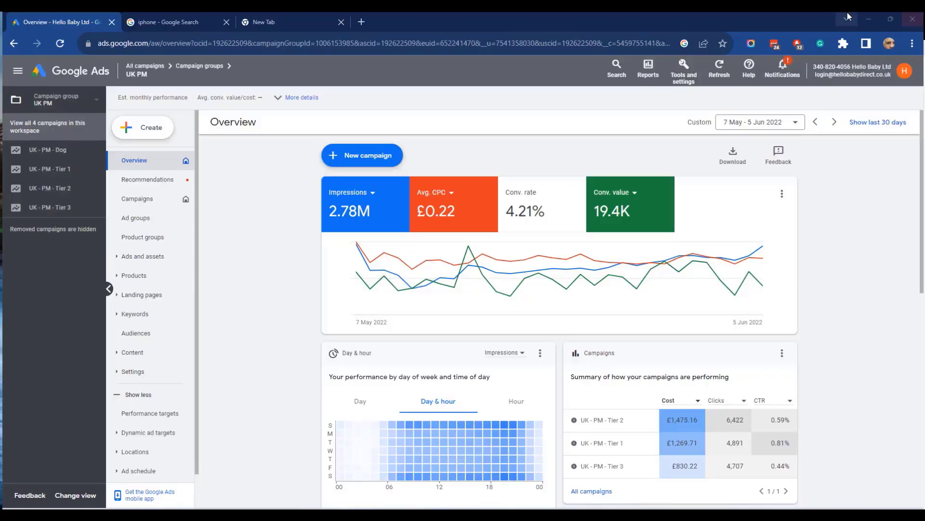
- Create a new Search campaign without a goal's guidance and continue to its options
click(147, 127)
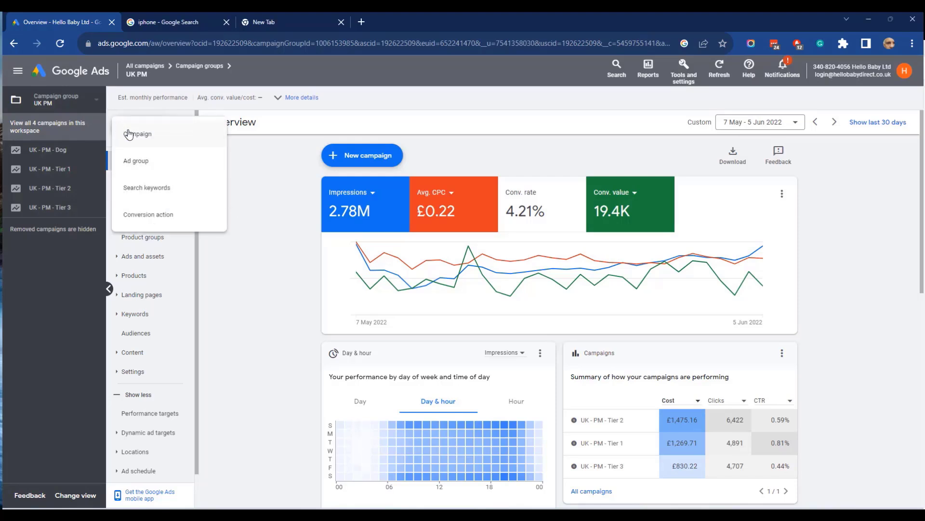
click(140, 136)
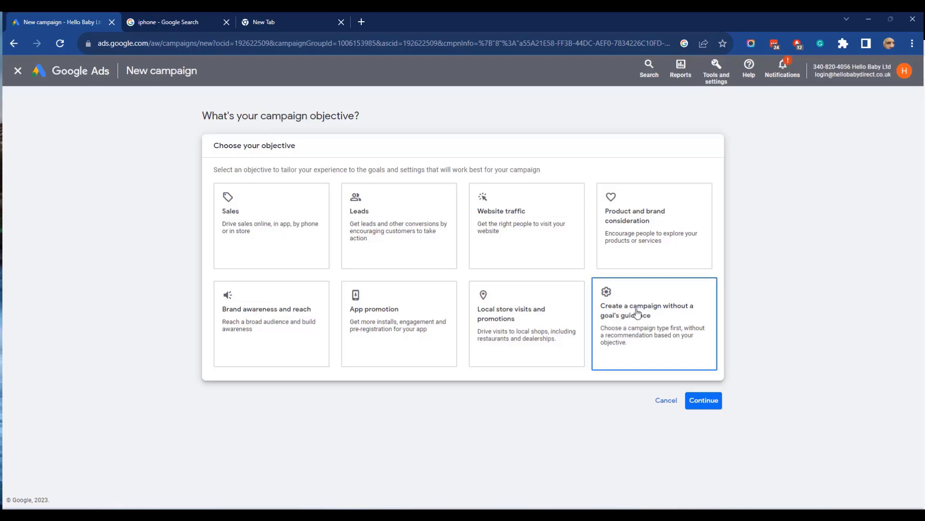
click(625, 323)
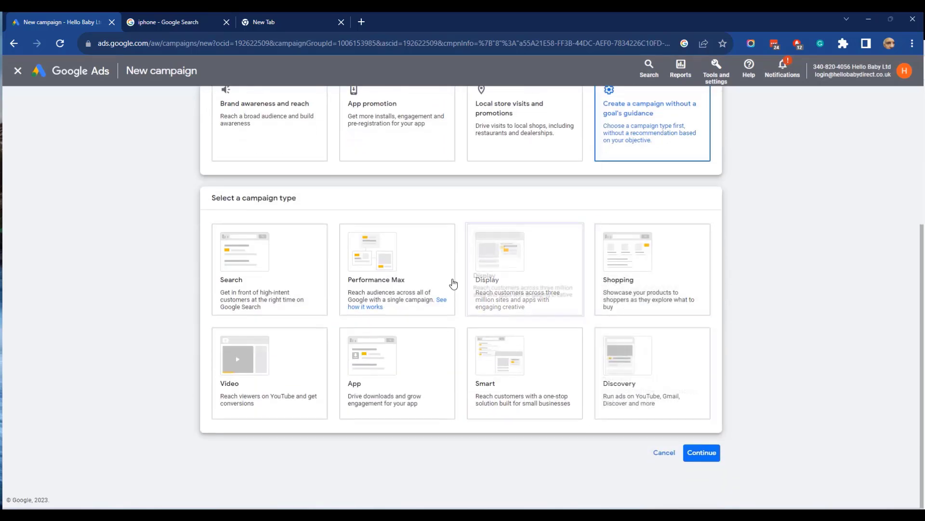
click(258, 307)
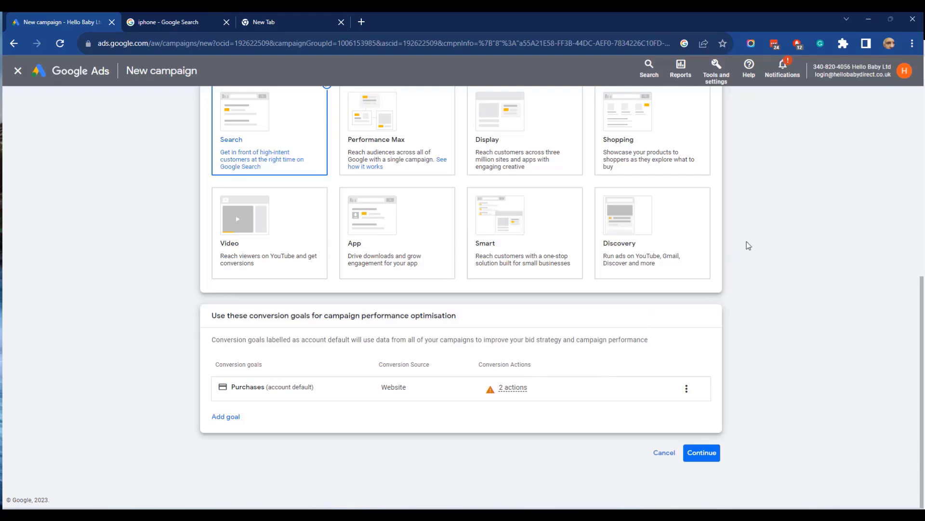
click(717, 70)
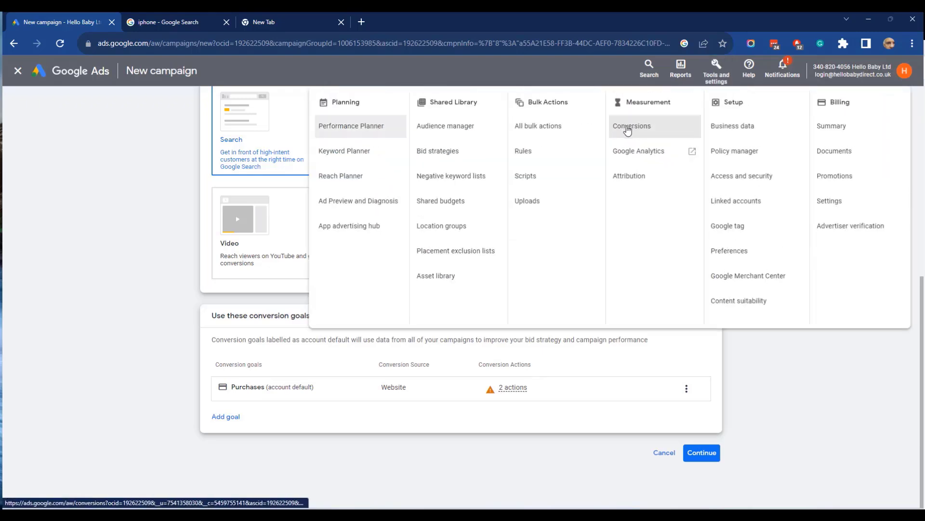
click(808, 383)
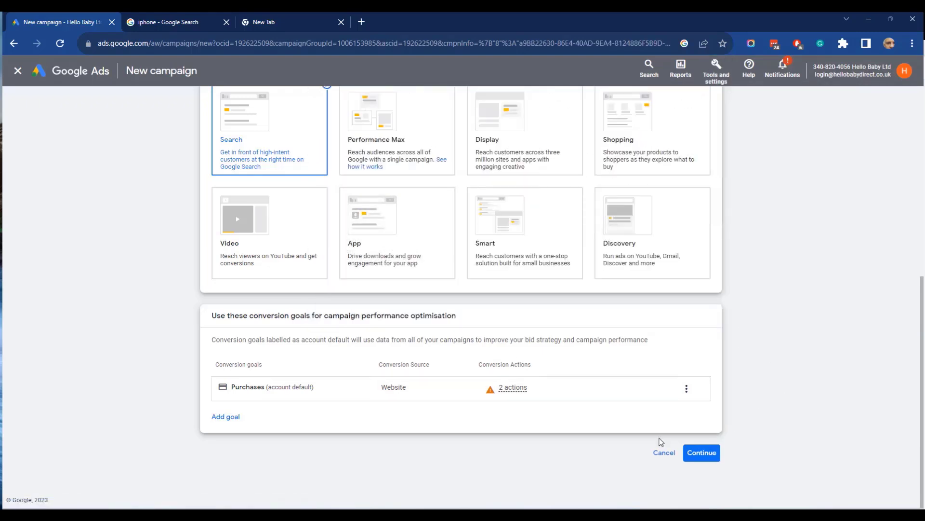
click(712, 454)
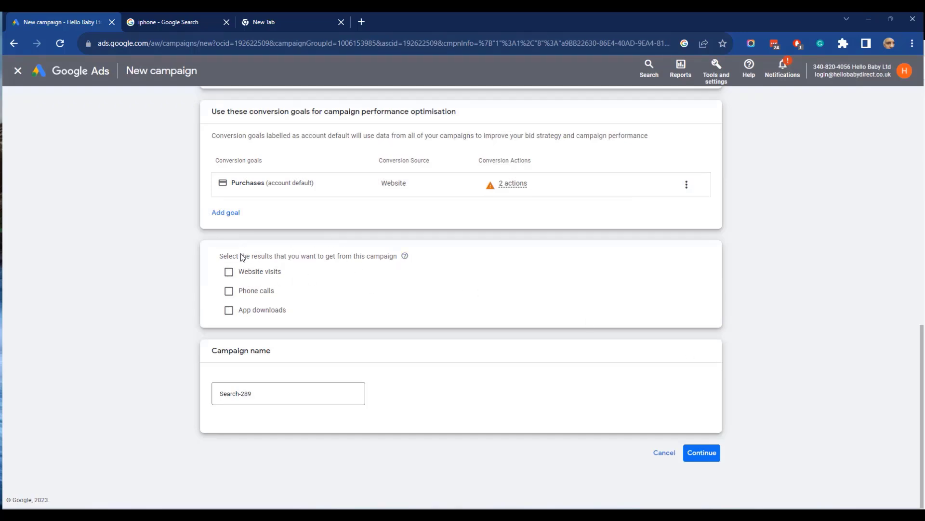
click(229, 271)
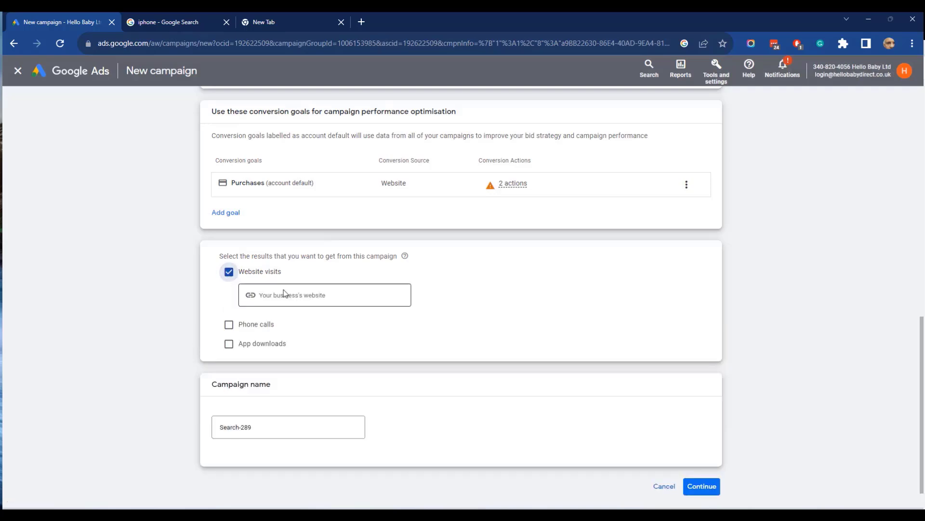
click(295, 292)
text(www)
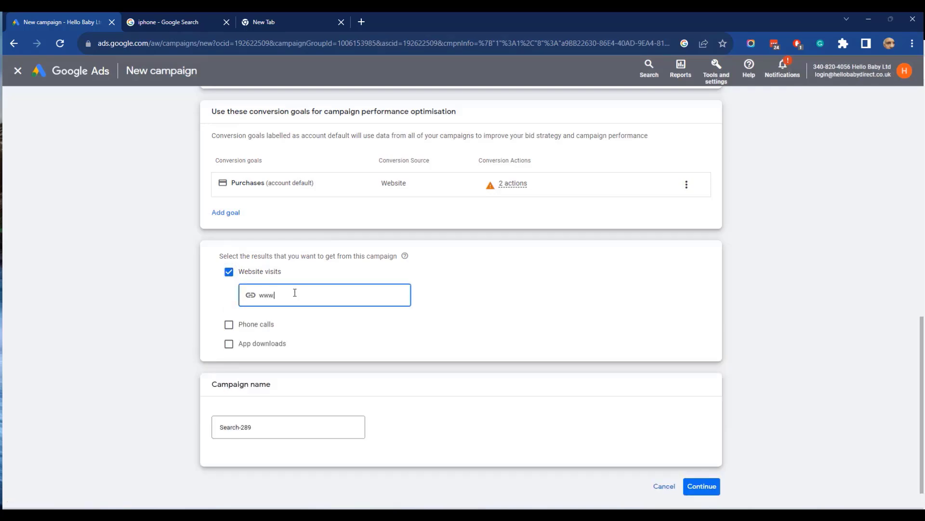
text(.hellobabydirect.com)
click(270, 429)
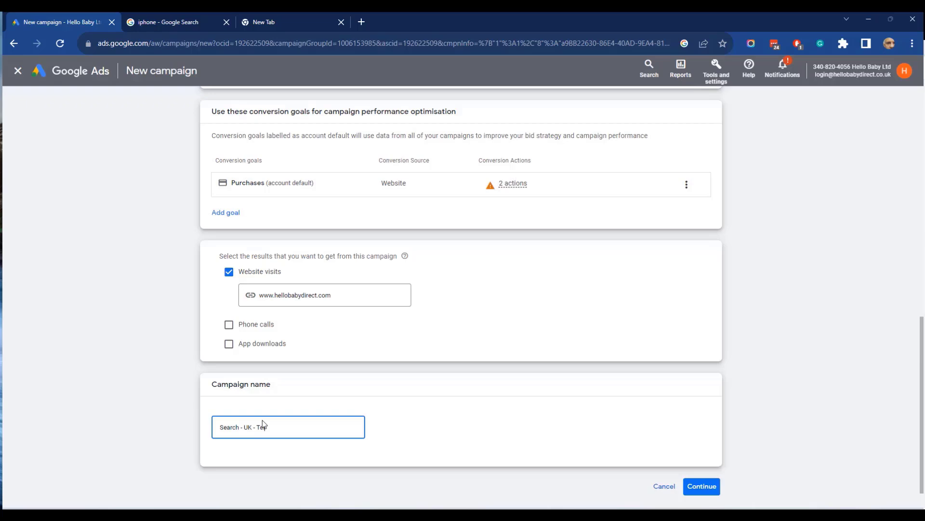
text(tvisions)
click(702, 486)
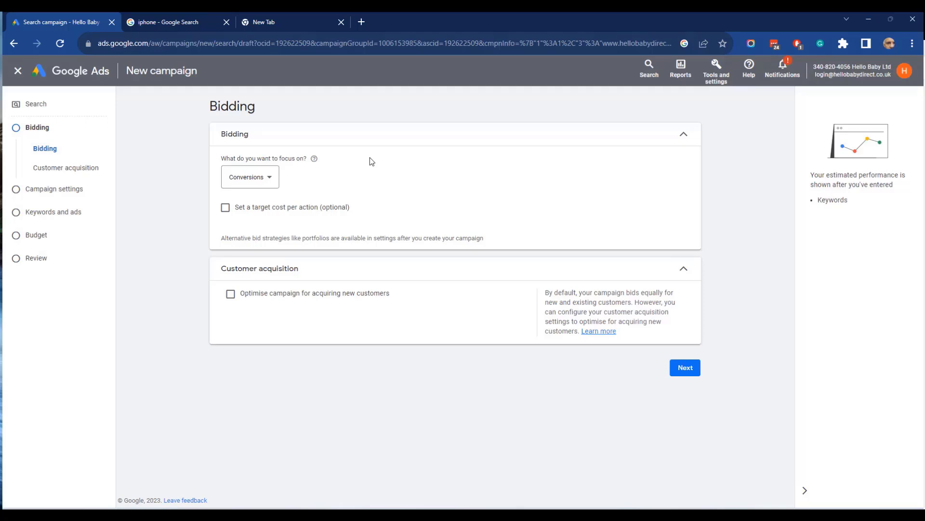
click(250, 177)
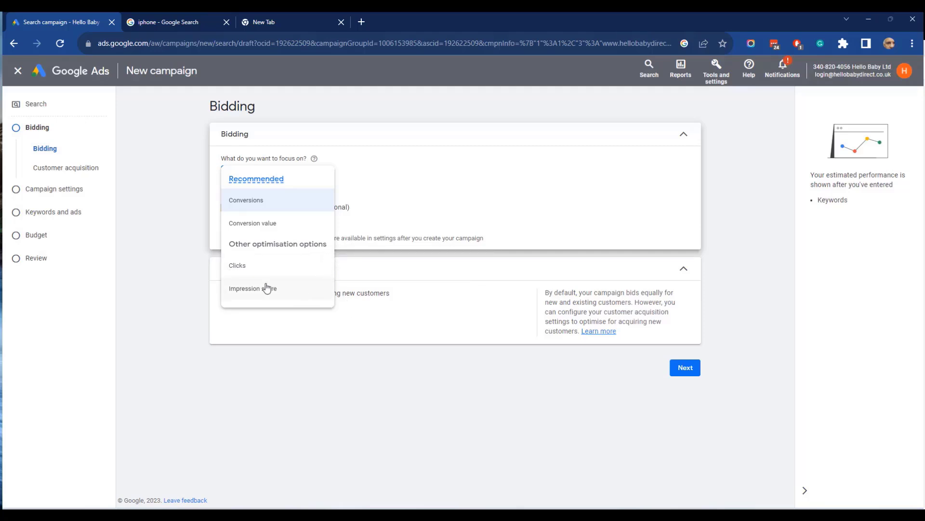
click(606, 198)
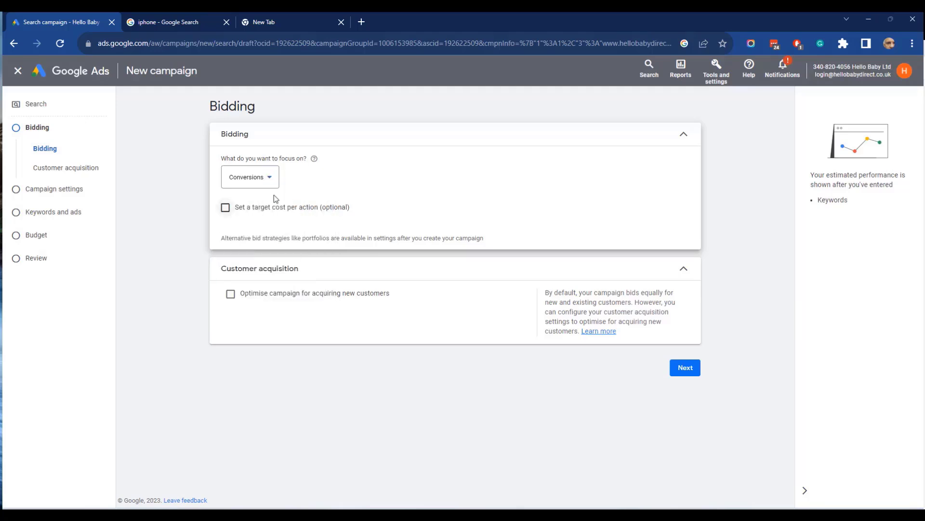
- Keep Conversions as the bidding focus and try adding a target CPA
click(244, 179)
click(244, 202)
click(225, 208)
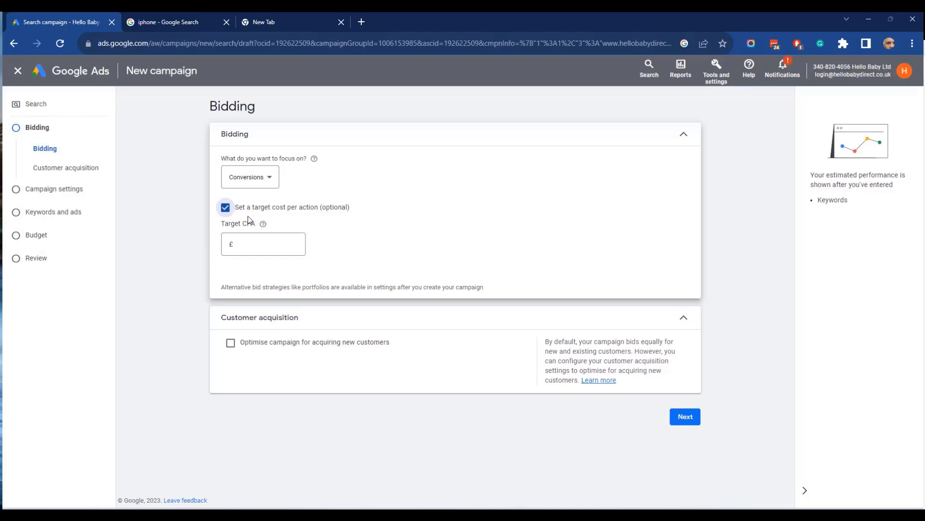
click(250, 242)
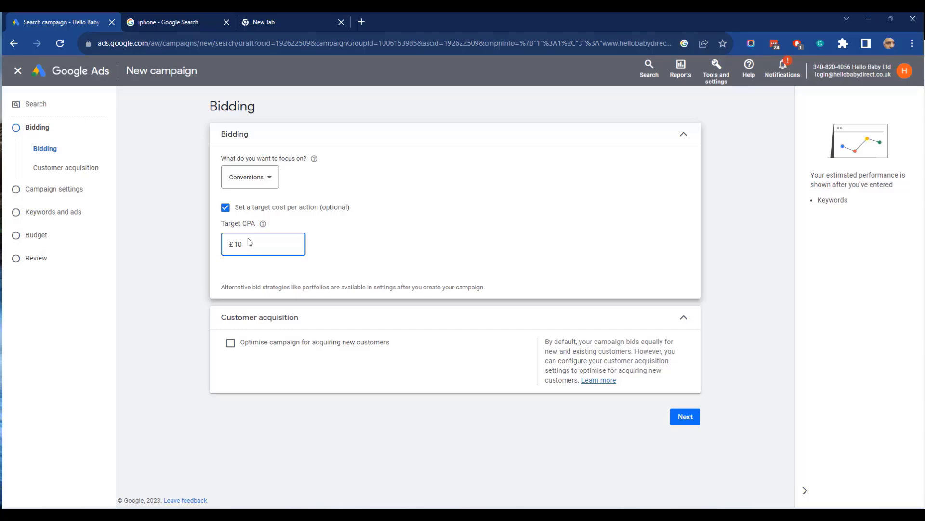
- Switch the bidding focus to Conversion value with a 500% target ROAS
click(250, 177)
click(258, 222)
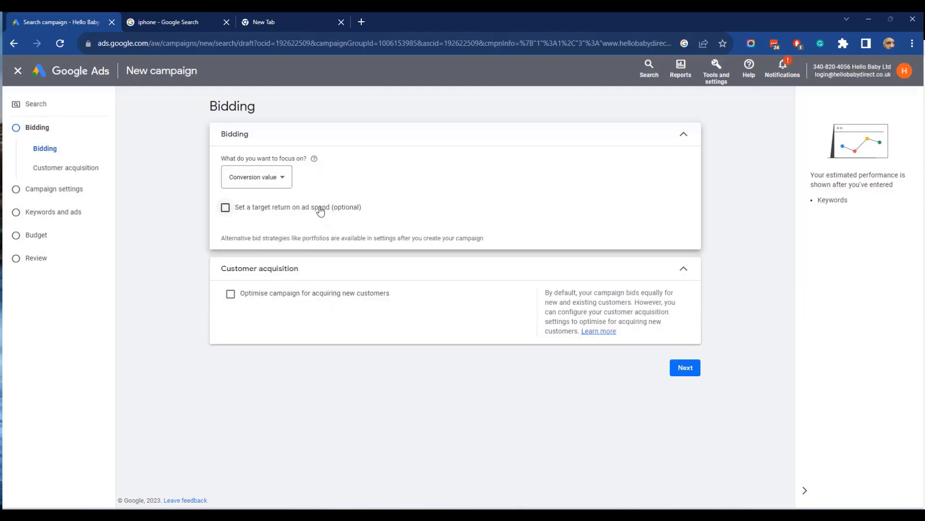
click(225, 209)
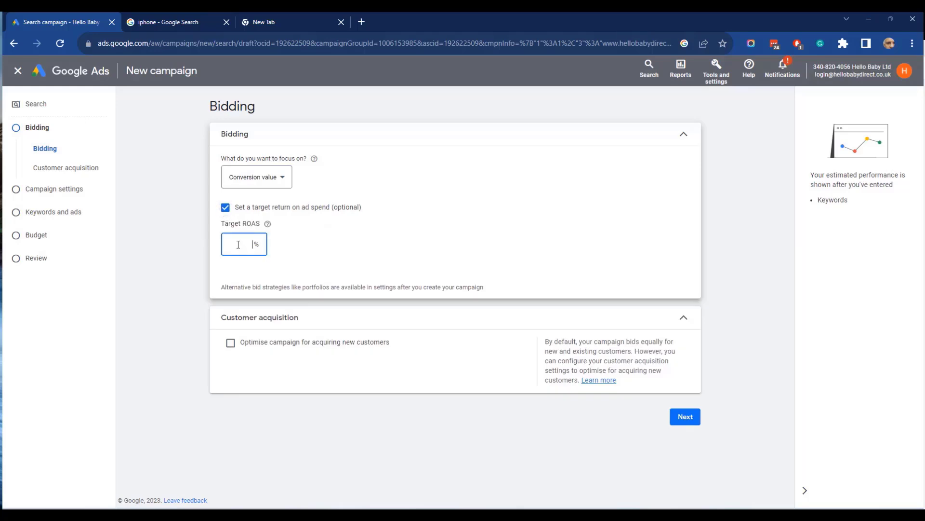
text(500)
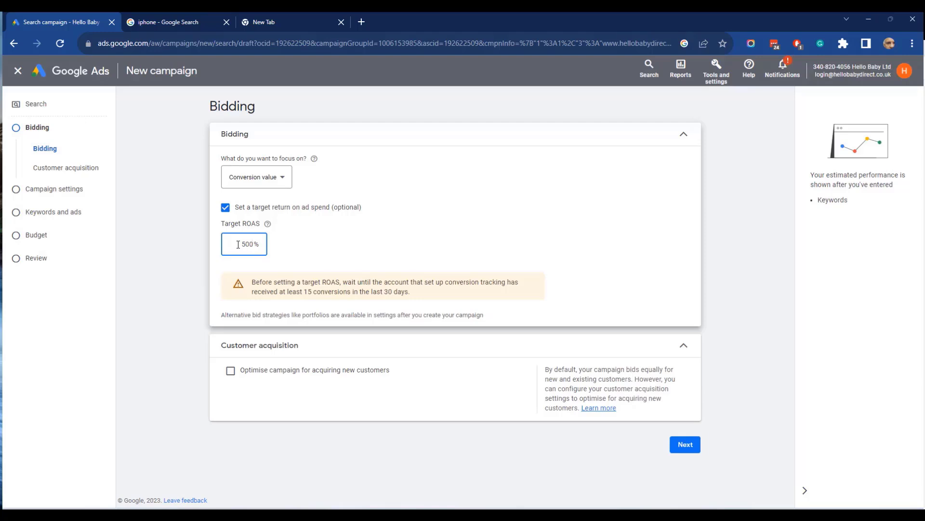
click(251, 303)
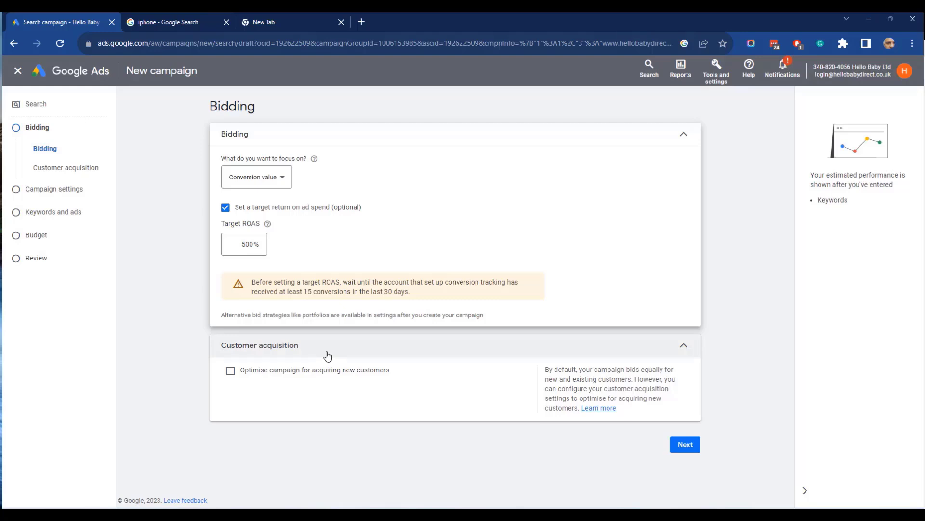
- Enable new-customer acquisition optimisation with 'Only bid for new customers' selected
click(288, 376)
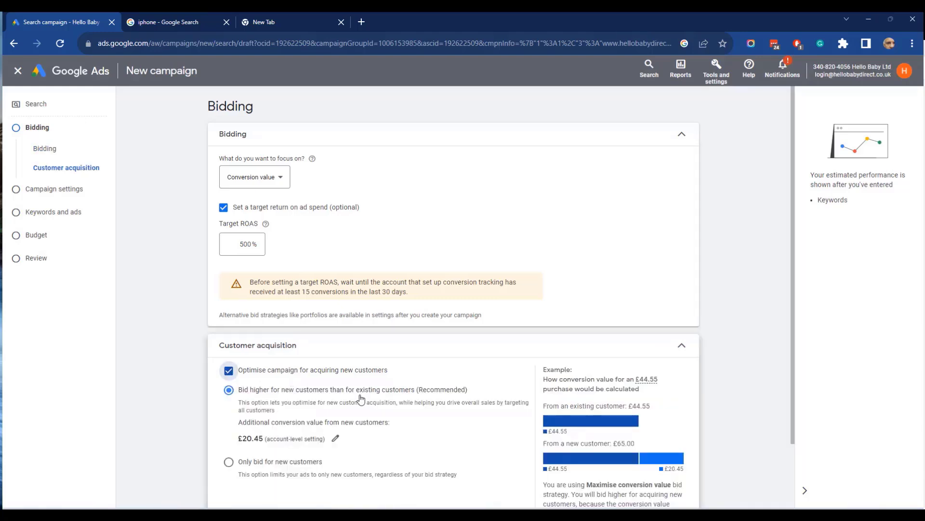
scroll(361, 399, down, 2)
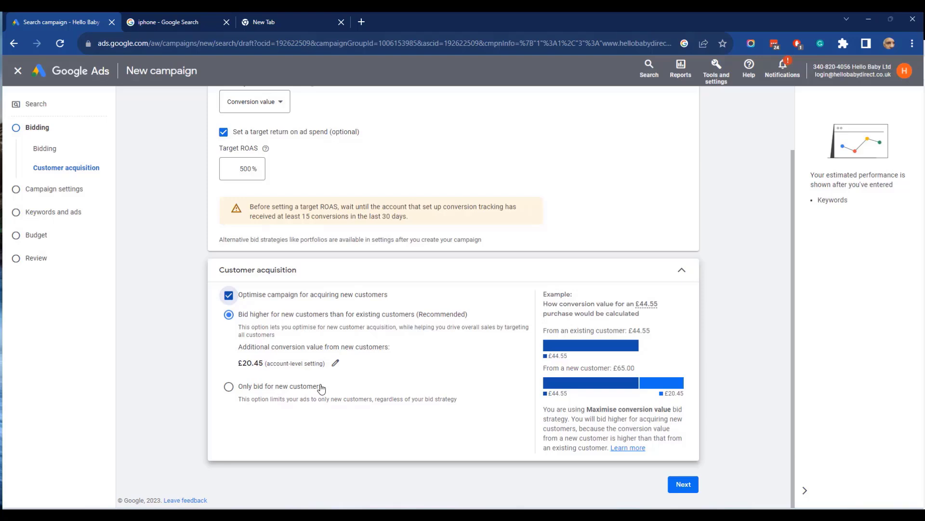
click(228, 386)
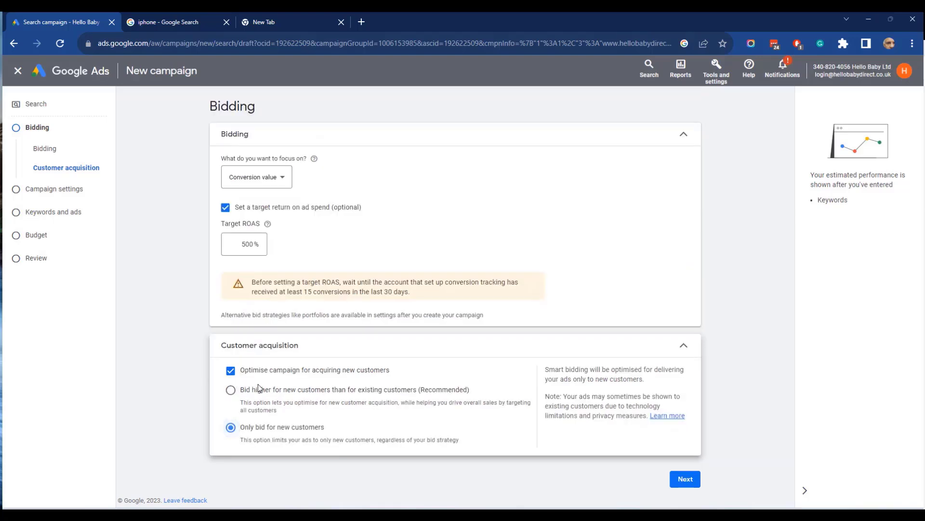
- Move from Bidding to Campaign settings and view the networks, locations and languages
click(686, 479)
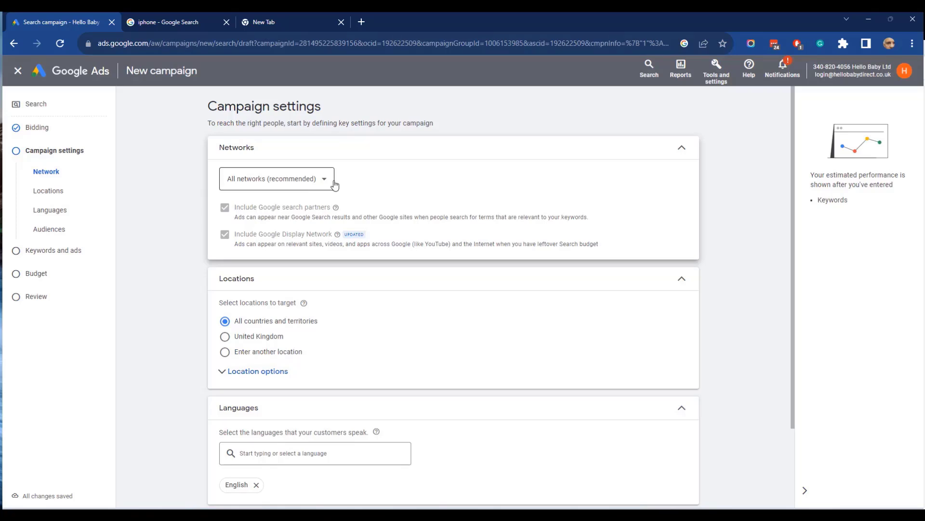
scroll(318, 217, down, 1)
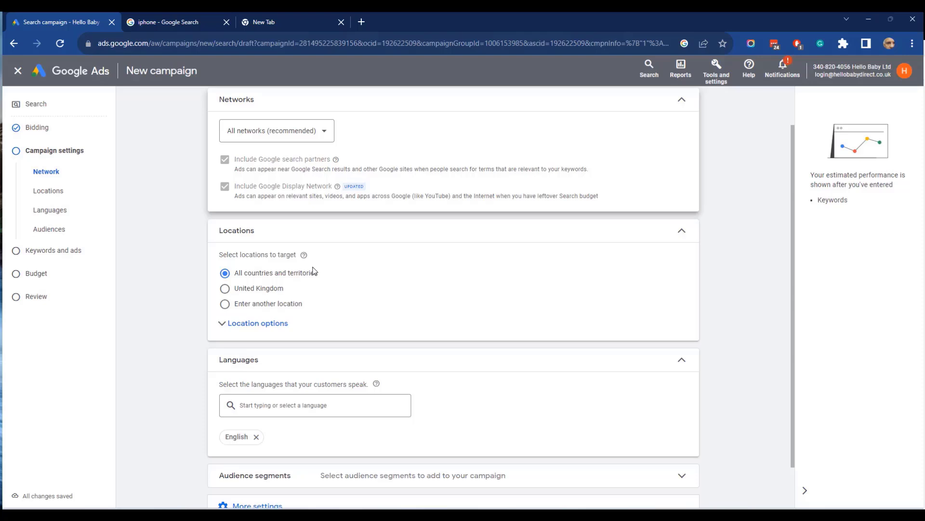
- Target the location London, England, United Kingdom
click(266, 303)
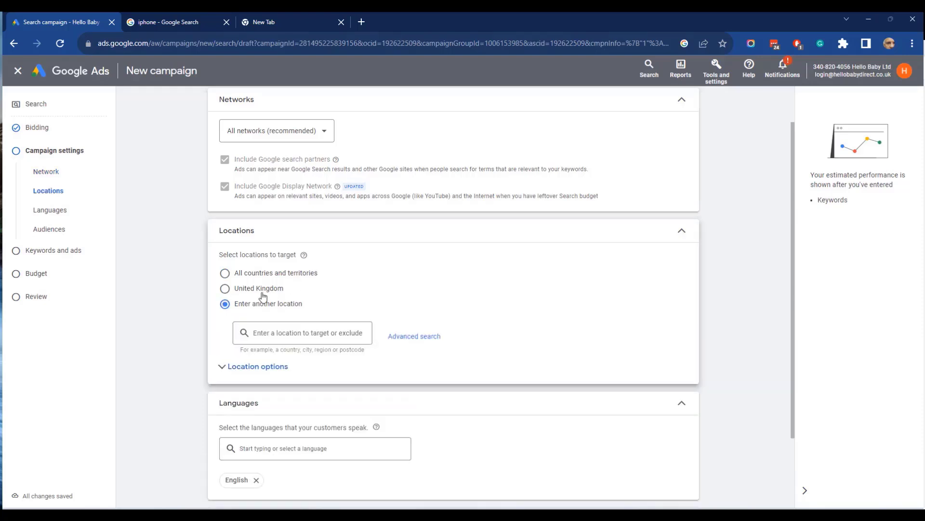
click(302, 332)
text(London)
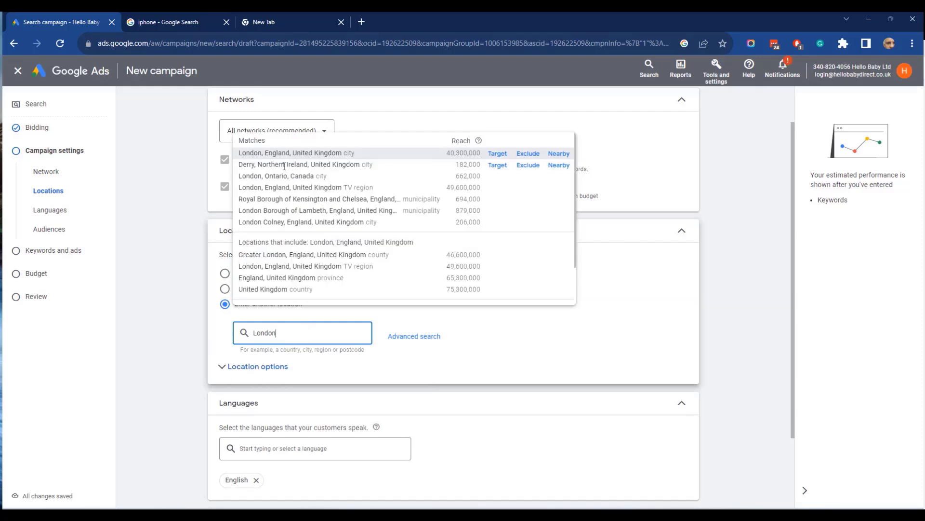
click(292, 153)
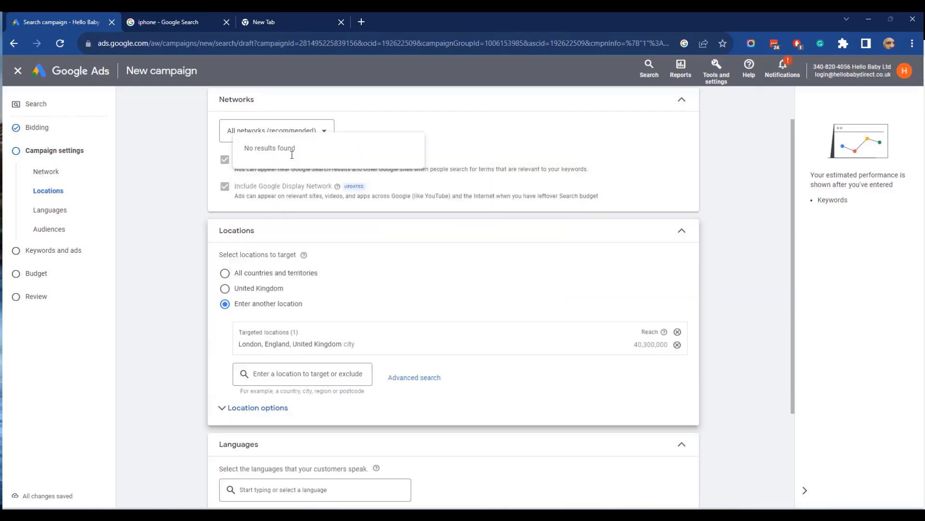
- Exclude Islington, Ontario, Canada from the campaign's locations
click(314, 373)
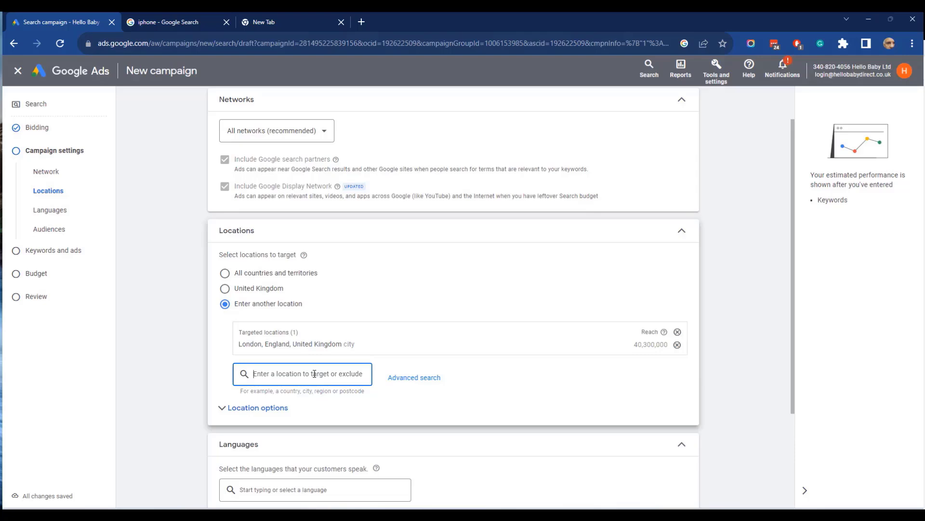
text(islington)
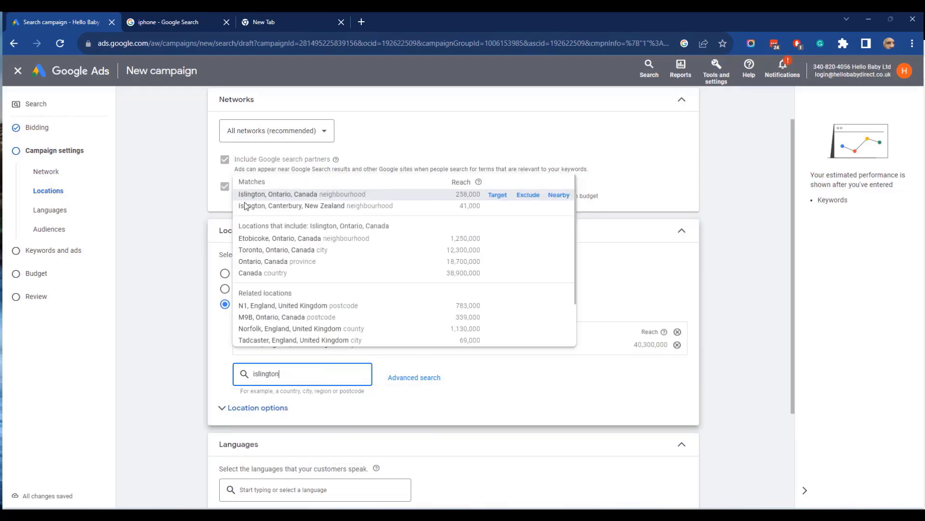
click(528, 195)
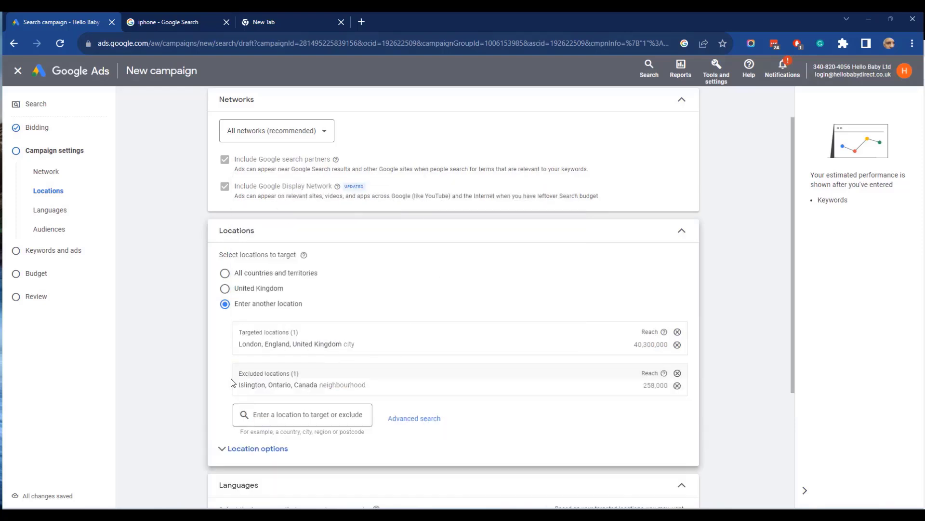
scroll(512, 416, down, 4)
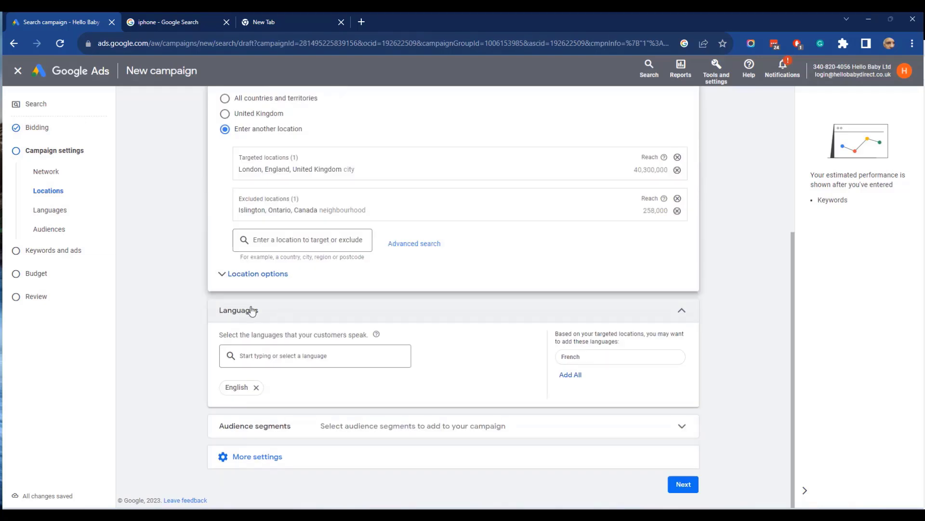
- Confirm English is the only campaign language and expand the Audience segments section
click(251, 356)
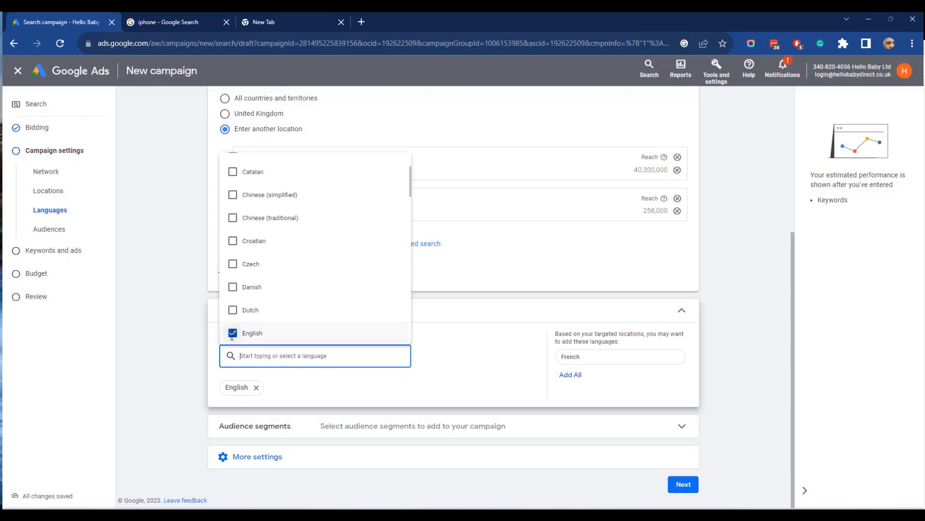
text(en)
scroll(324, 283, down, 3)
click(324, 283)
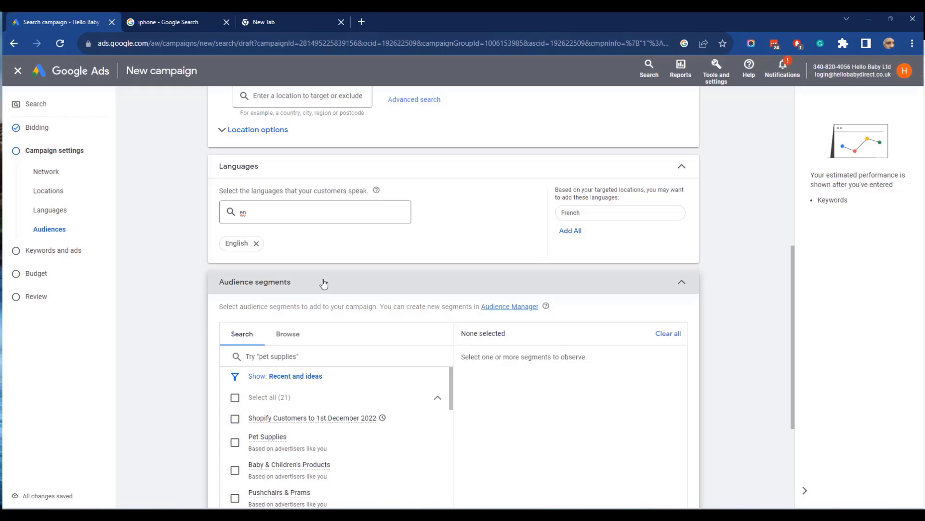
scroll(323, 283, down, 4)
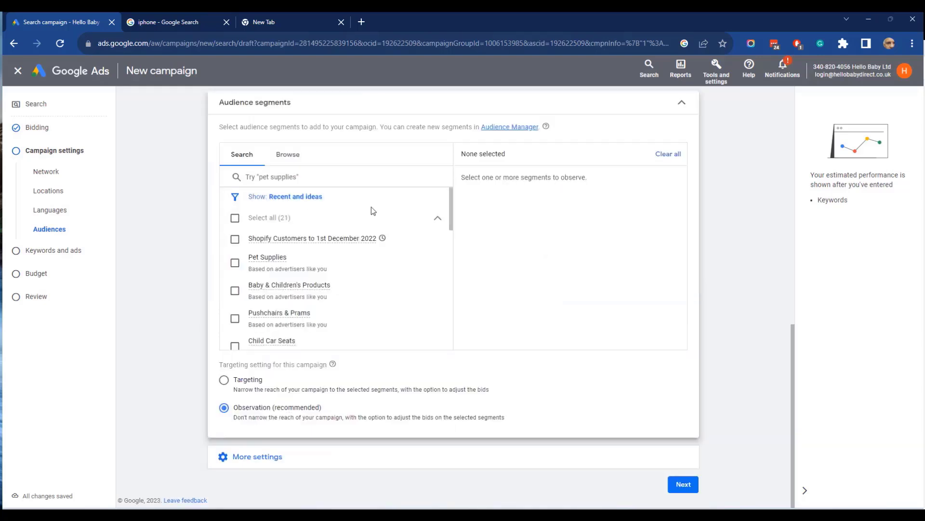
mouse_move(450, 213)
mouse_down()
mouse_move(451, 225)
mouse_move(450, 215)
mouse_up()
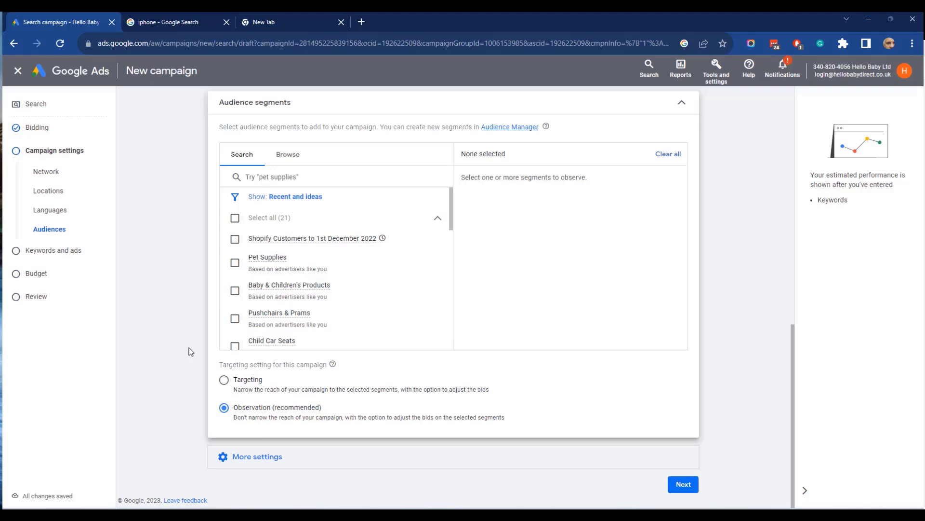
- Check the Ad rotation choices, keeping best-performing ads, and open the Ad schedule editor
click(209, 446)
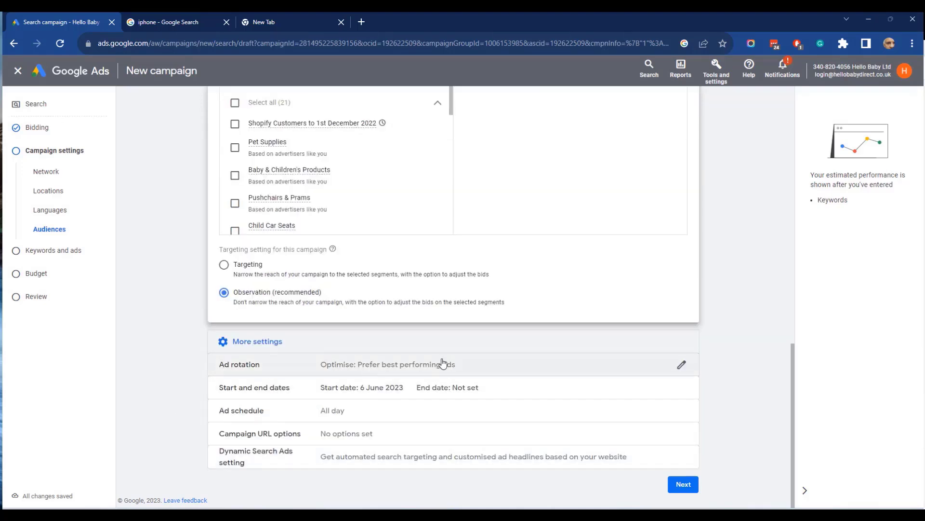
click(522, 364)
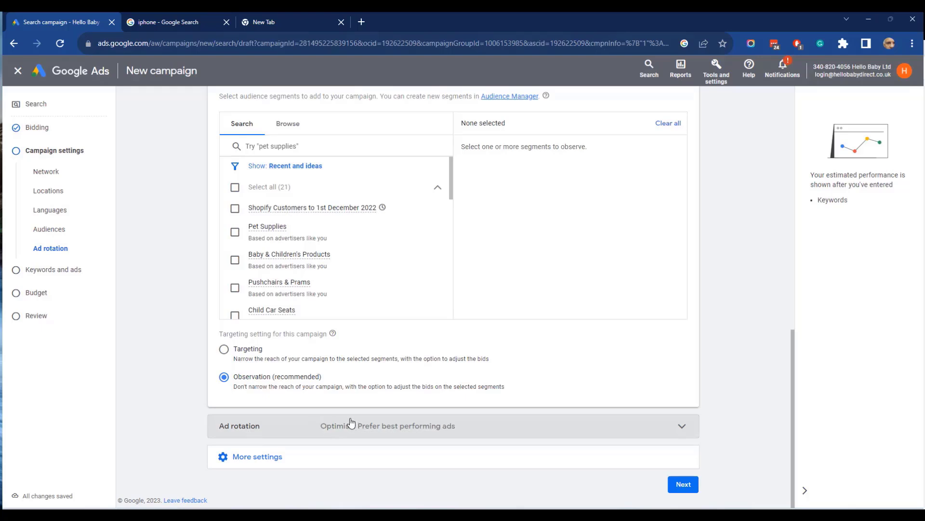
click(367, 424)
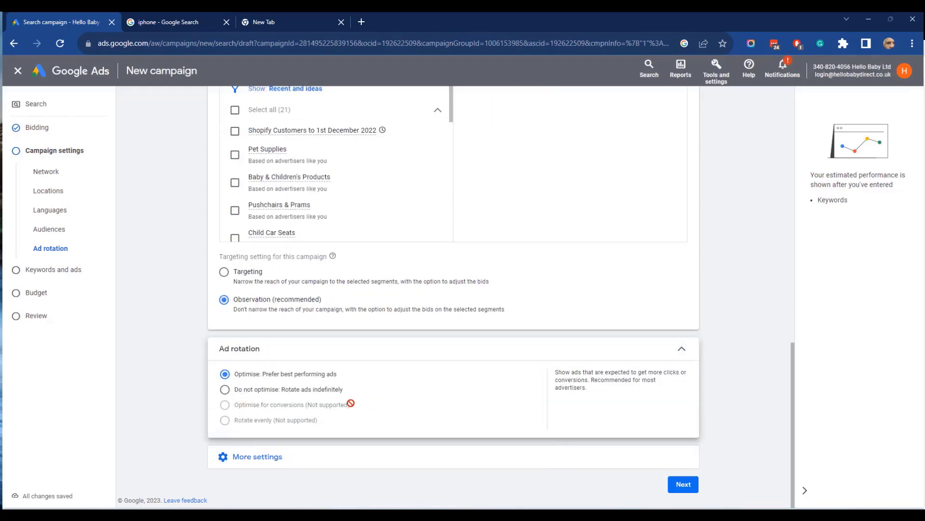
click(242, 461)
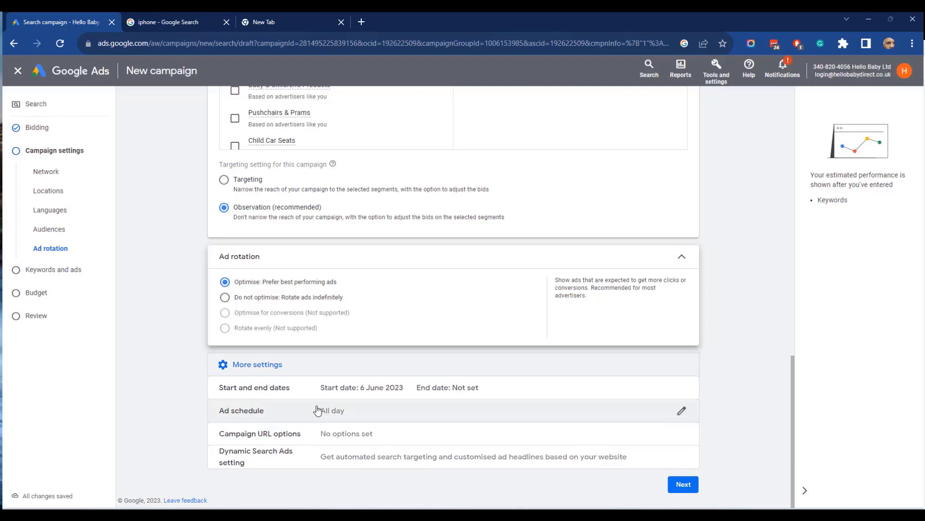
click(337, 412)
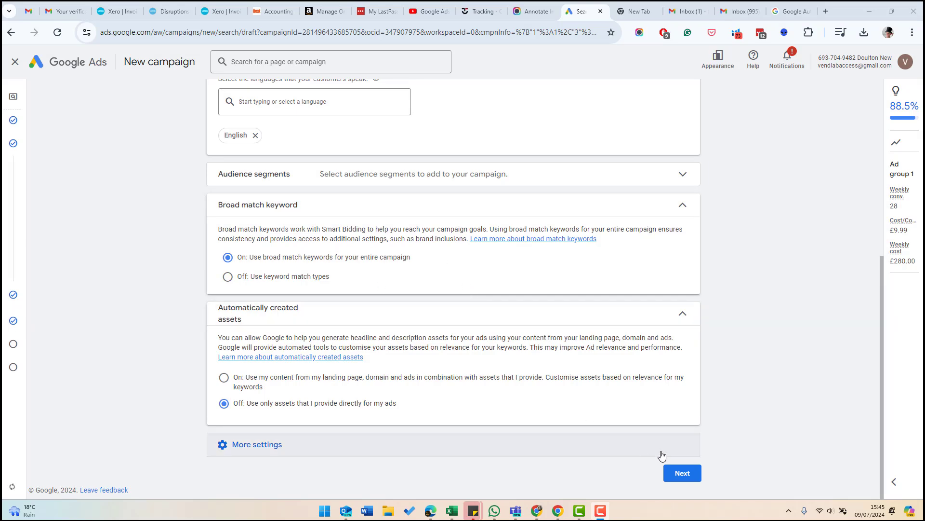
- Advance to keyword and asset generation with the hellobabydirect.com URL and 399-character business description entered
click(682, 473)
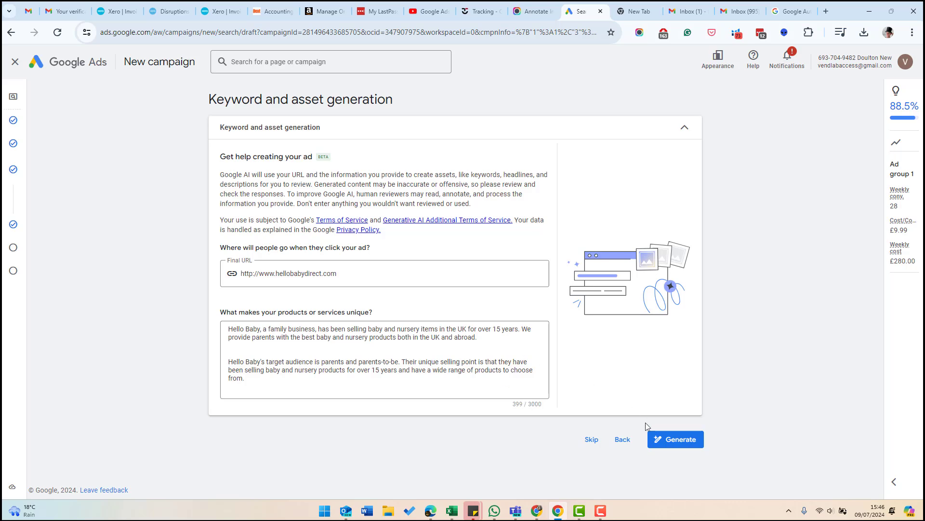
- Generate AI keywords for Ad group 1 (baby products, toys, items, gift, care) plus headlines and descriptions
click(670, 441)
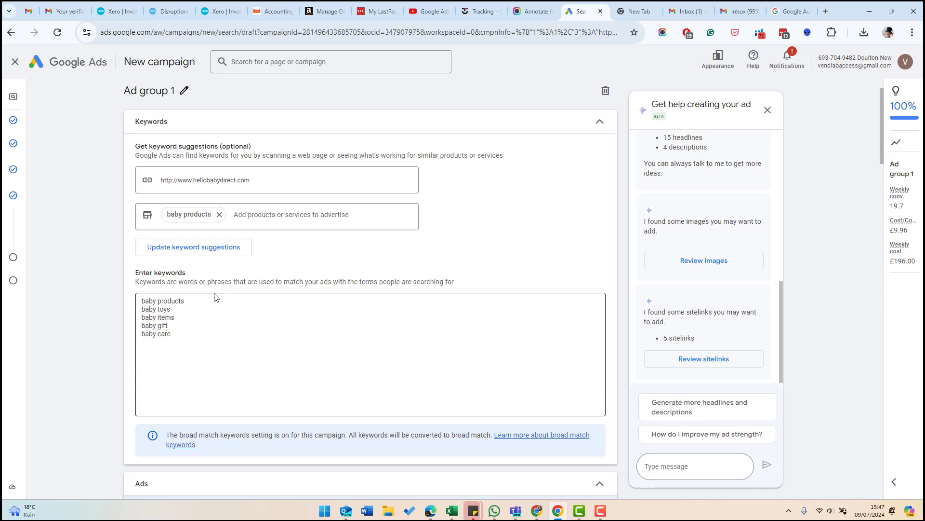
scroll(207, 287, down, 7)
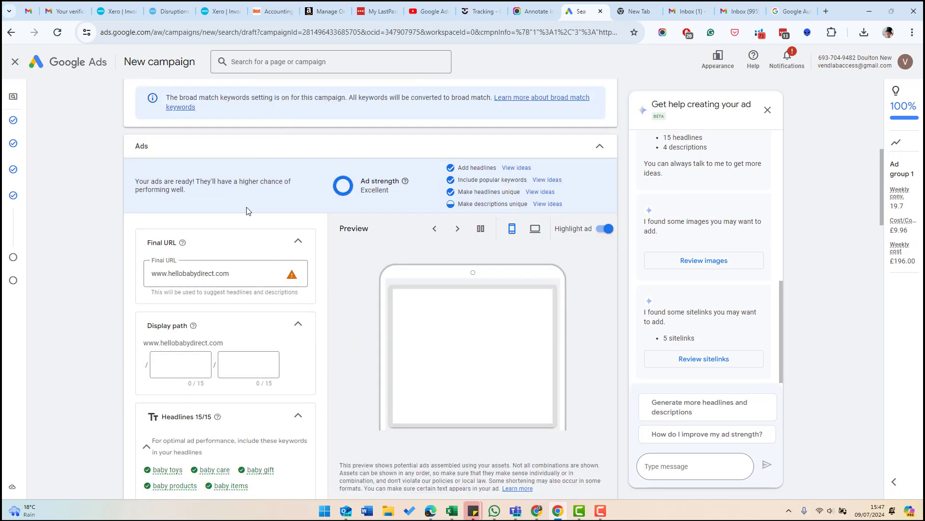
scroll(234, 214, up, 6)
scroll(234, 214, down, 7)
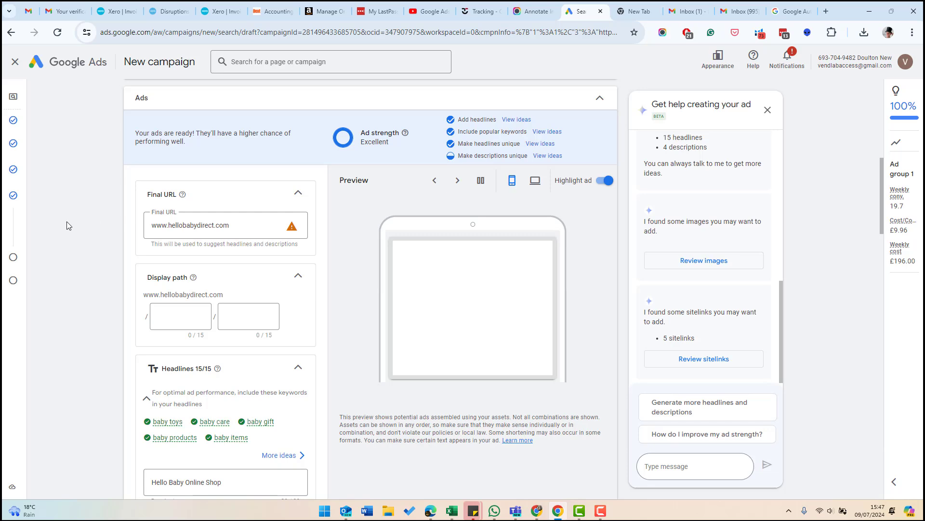
scroll(231, 277, down, 6)
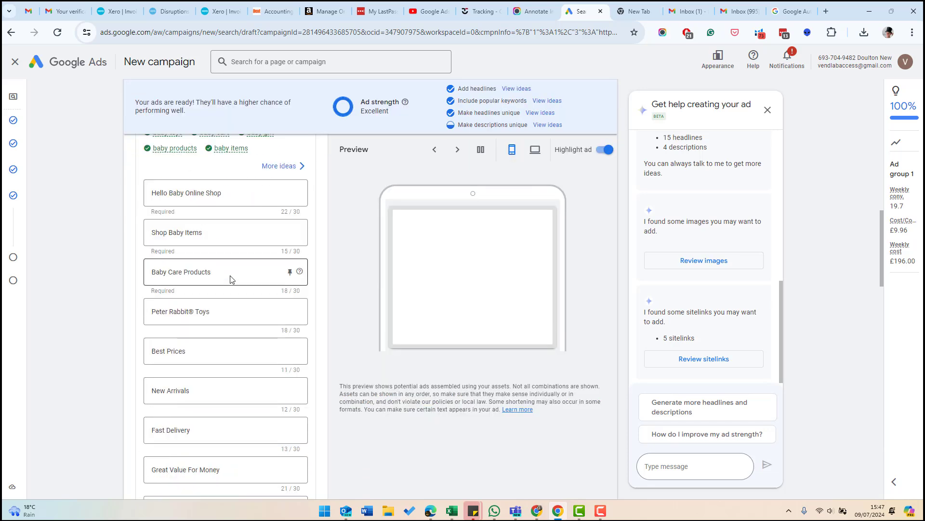
scroll(230, 280, down, 15)
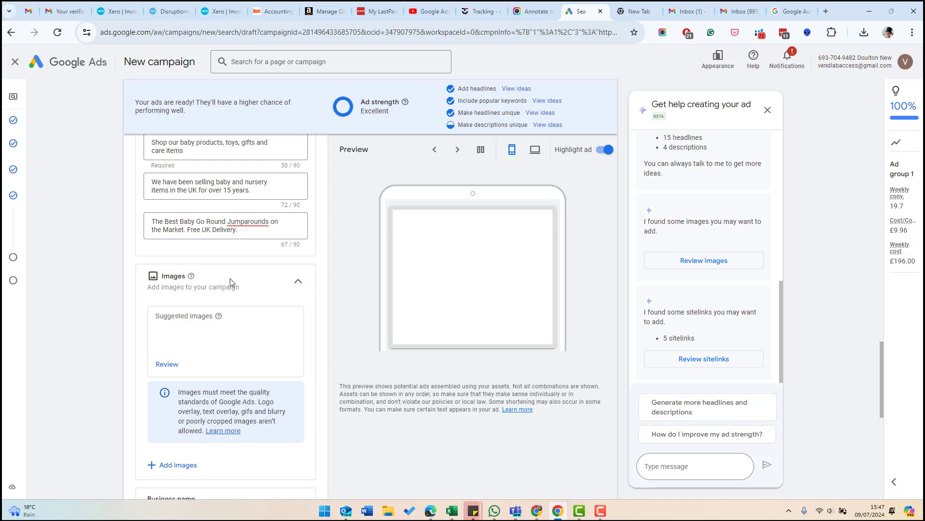
scroll(96, 289, up, 20)
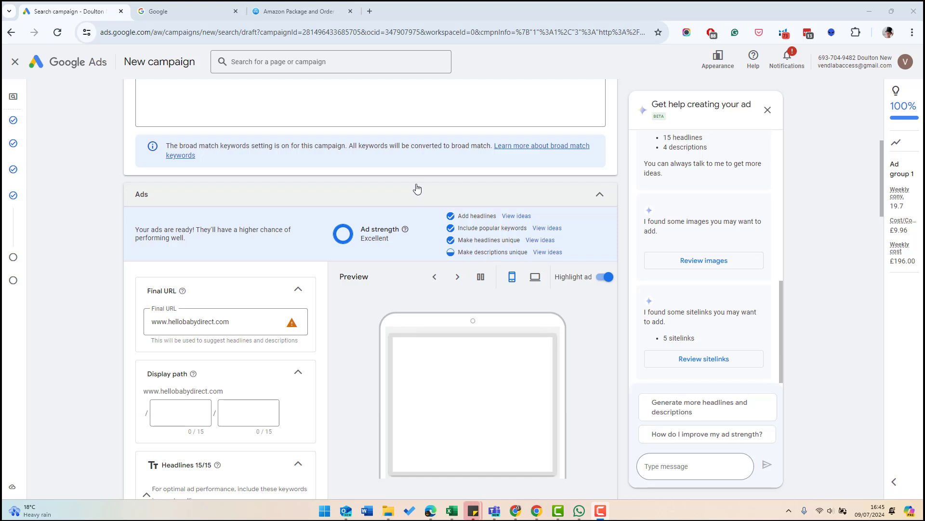
scroll(263, 283, down, 2)
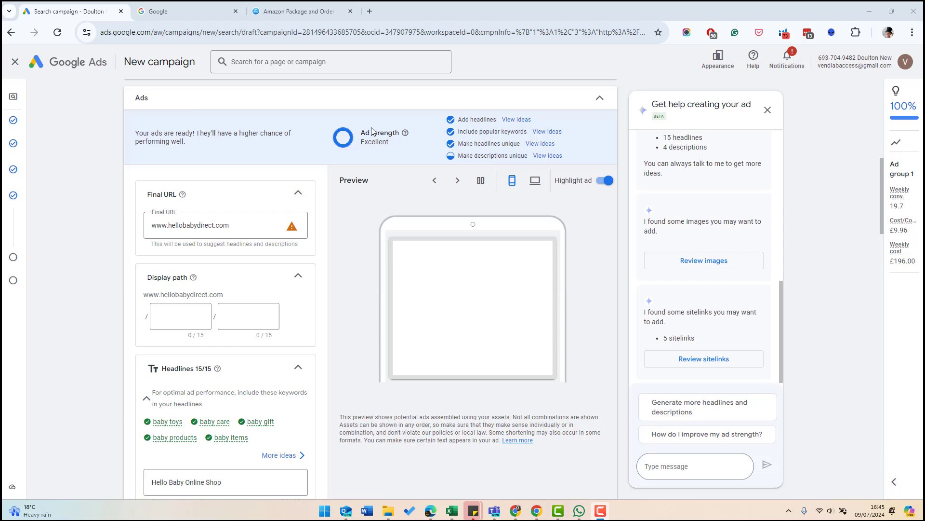
scroll(372, 144, down, 2)
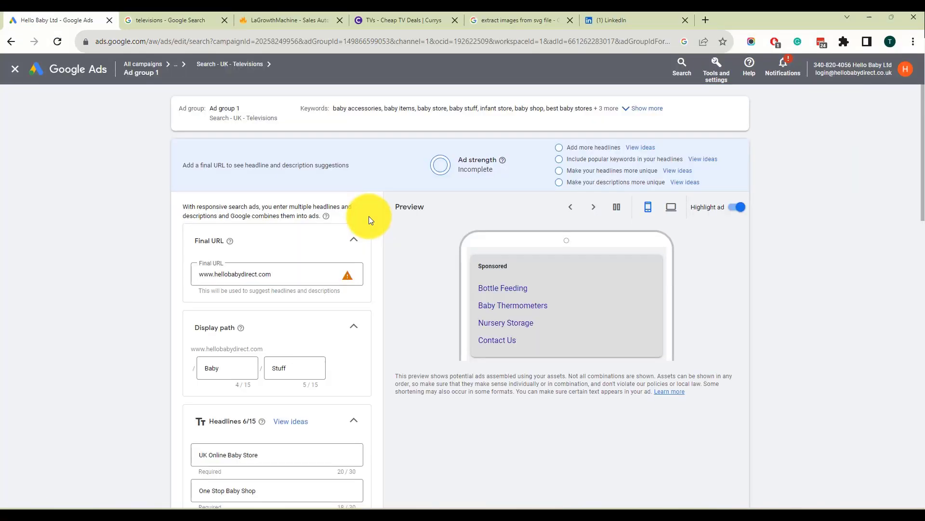
scroll(264, 382, down, 5)
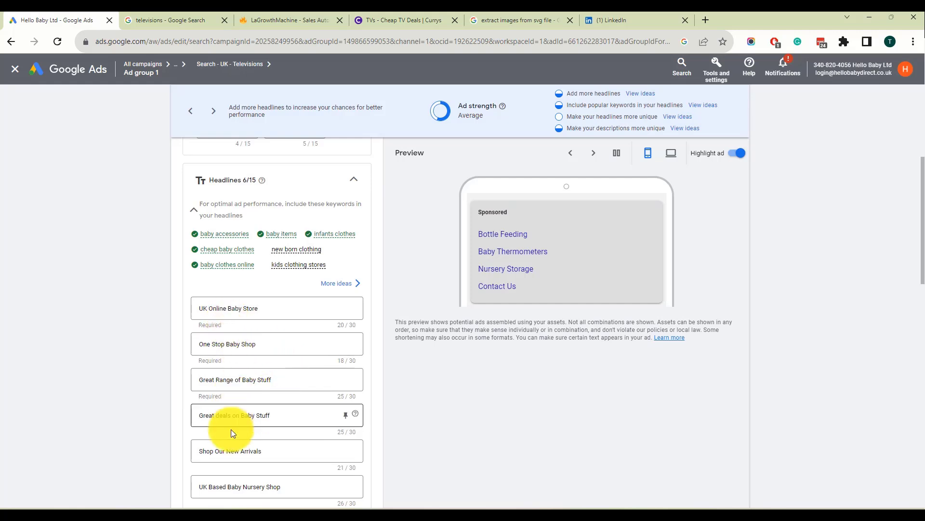
scroll(232, 448, down, 10)
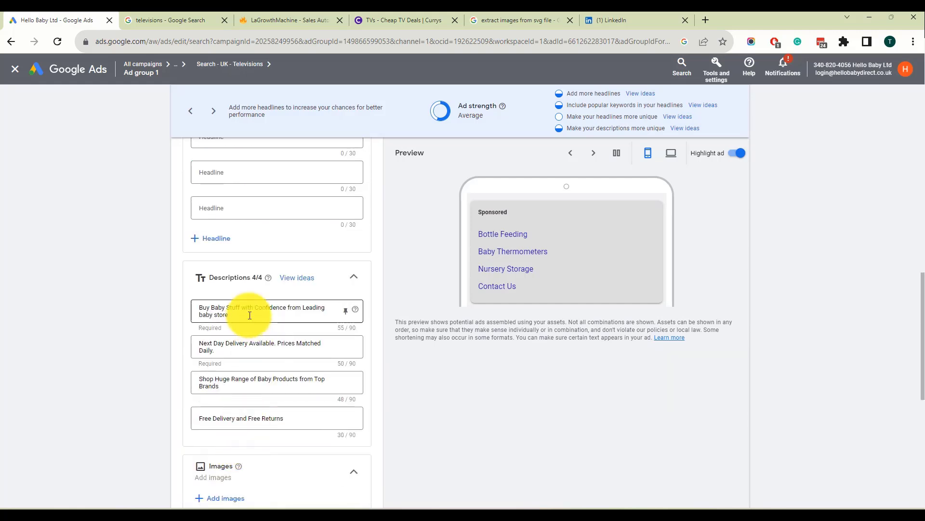
scroll(254, 357, up, 10)
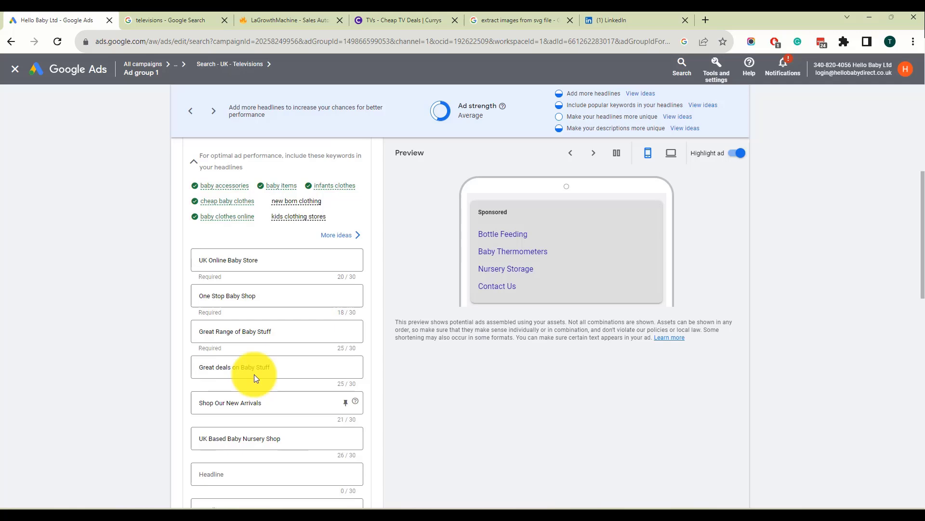
scroll(253, 371, down, 1)
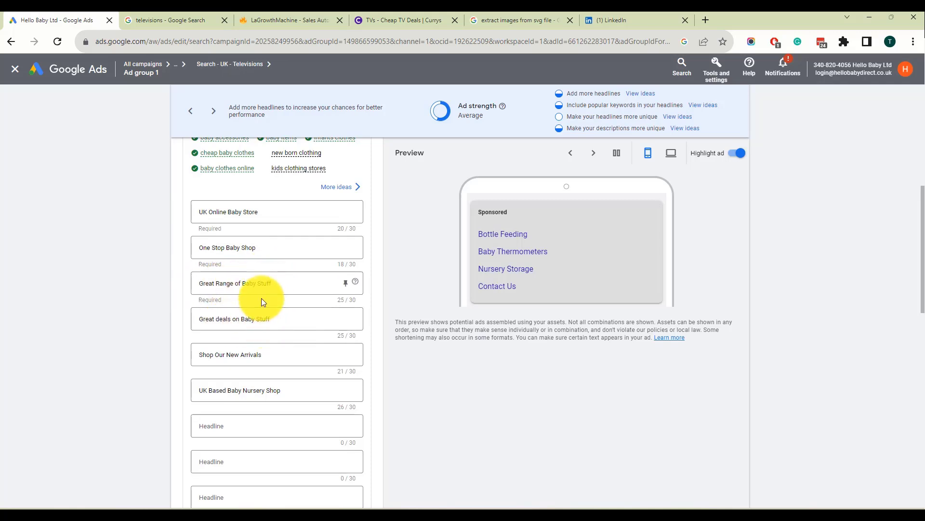
scroll(270, 293, down, 7)
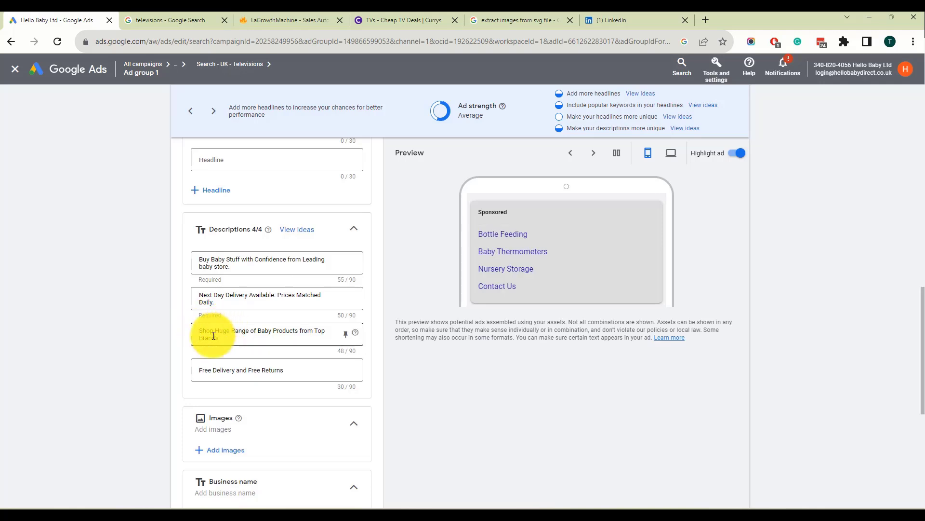
scroll(294, 341, up, 2)
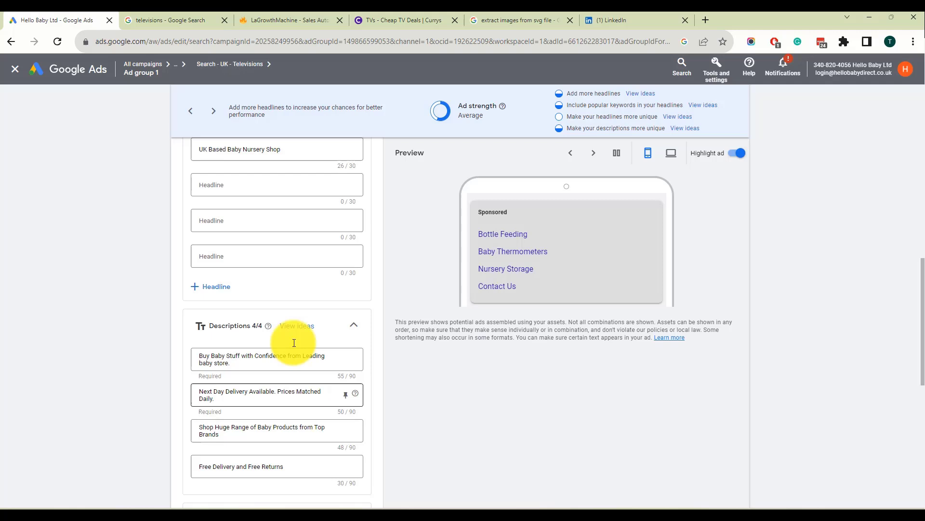
scroll(293, 343, up, 10)
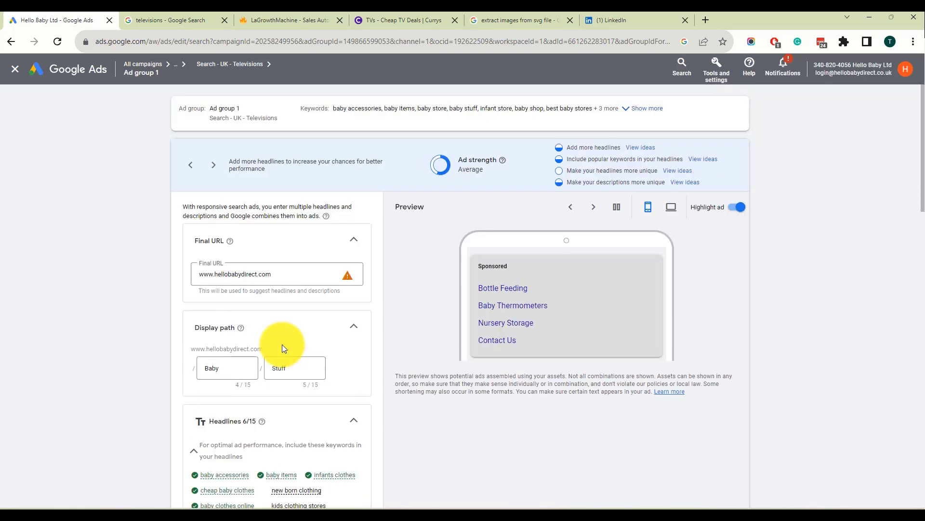
click(283, 274)
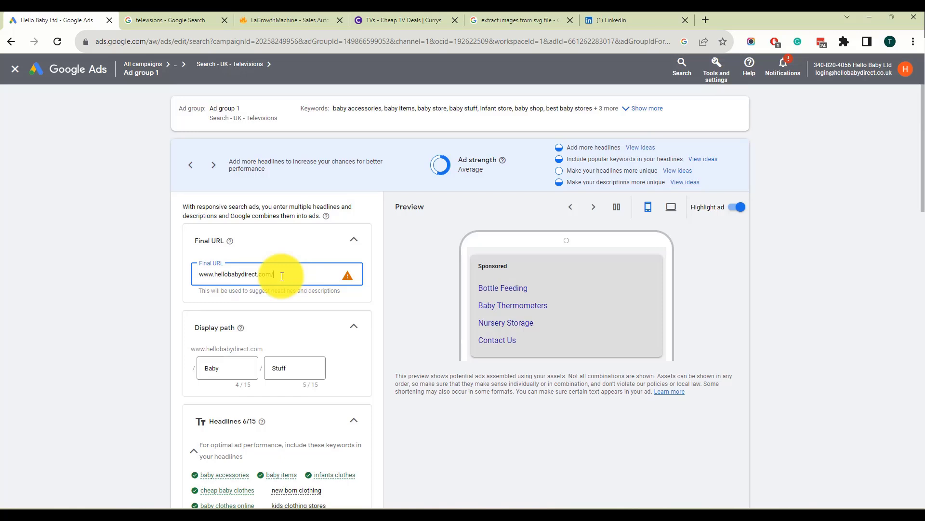
text(/baby-stuff)
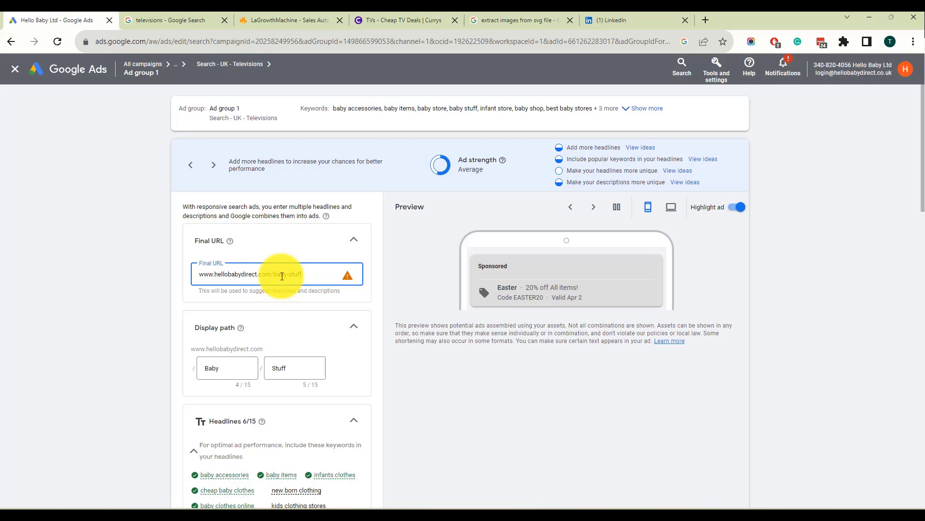
scroll(283, 270, down, 1)
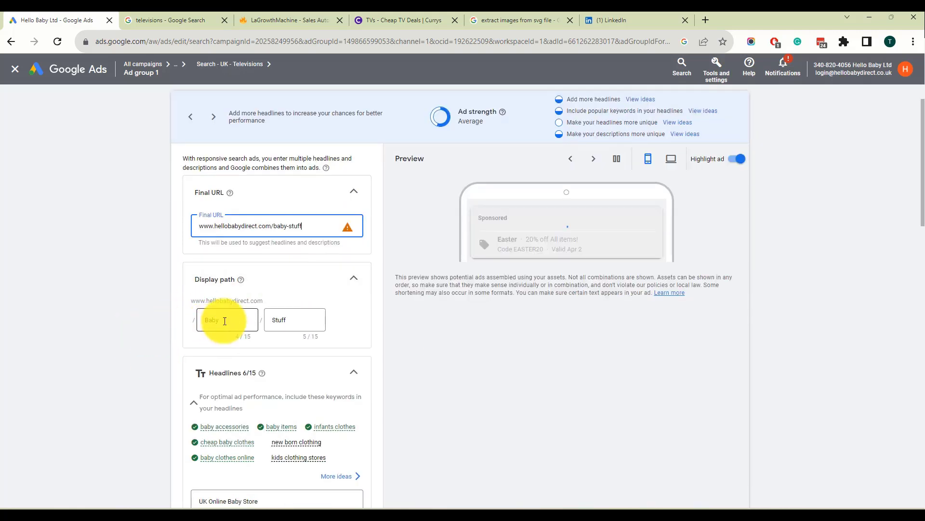
double_click(278, 322)
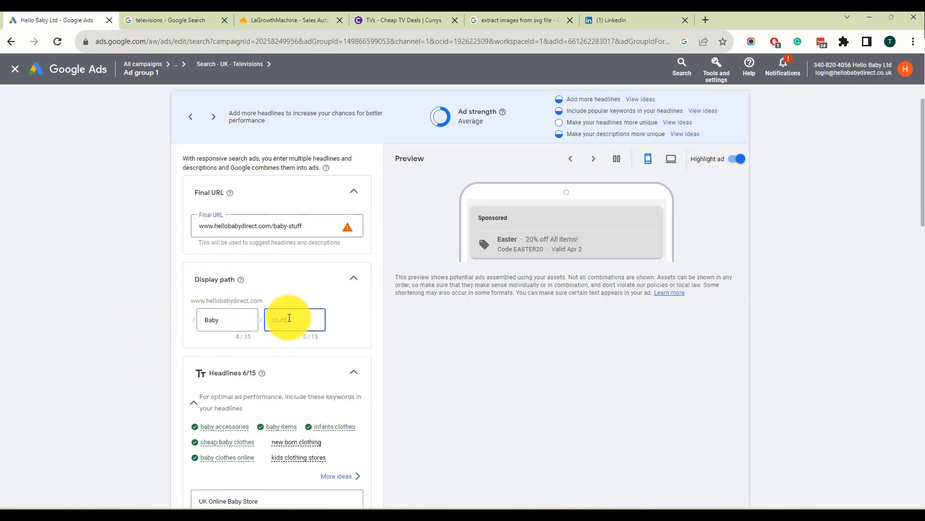
text(Products)
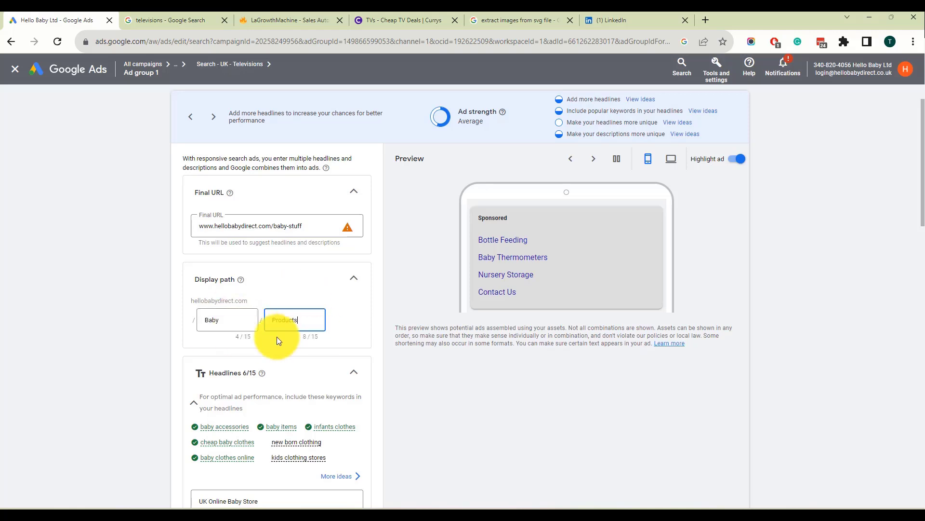
scroll(275, 343, down, 5)
scroll(274, 353, down, 12)
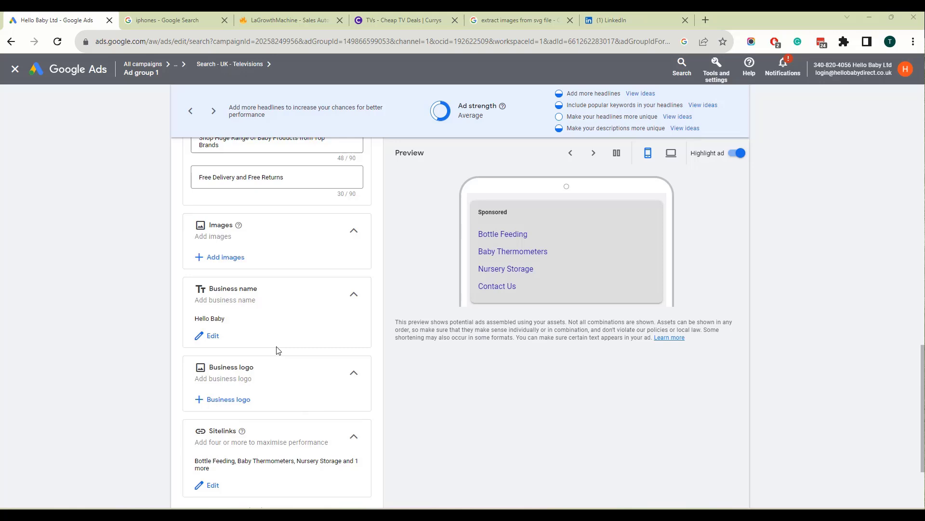
- Complete the ads step and reach the Budget step with the recommended £5.50 daily budget selected
scroll(208, 308, down, 2)
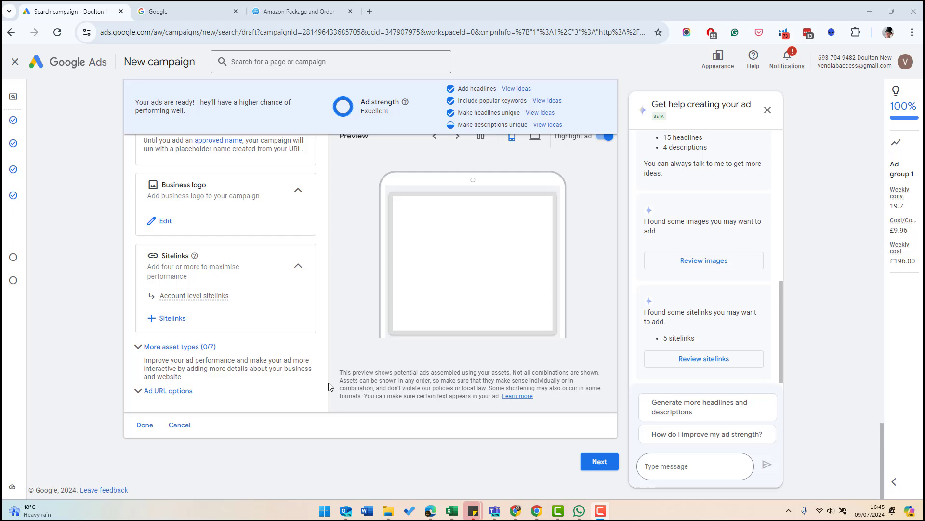
click(598, 461)
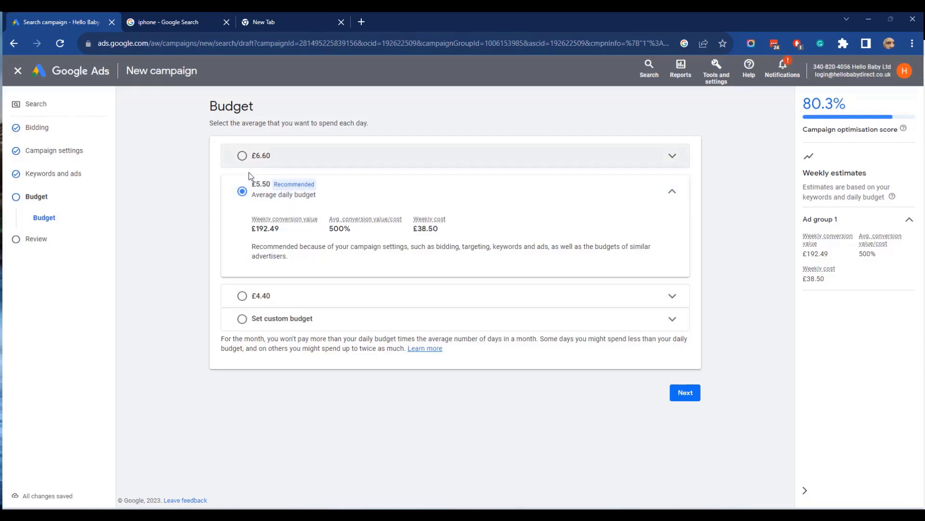
- Accept the £5.50 daily budget and review the campaign, confirmed ready to publish at 500% target ROAS
click(684, 391)
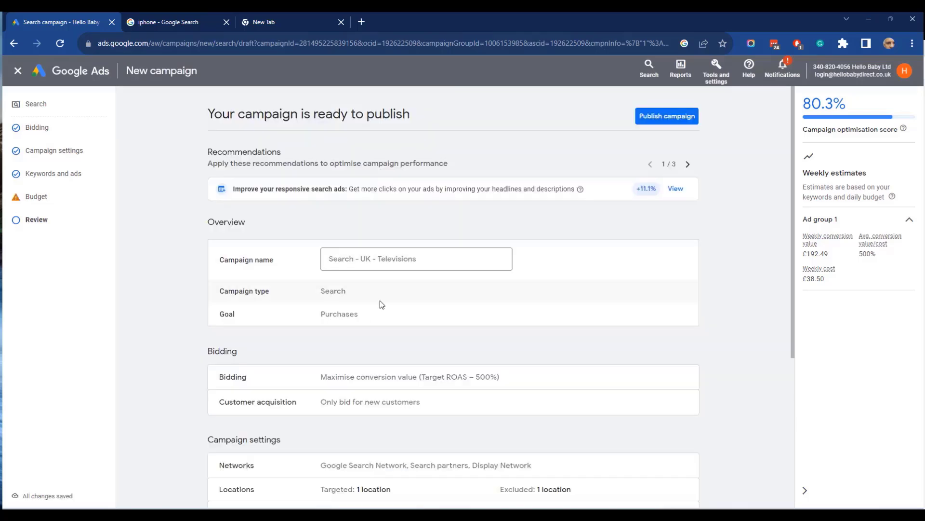
scroll(379, 304, down, 5)
scroll(381, 305, up, 4)
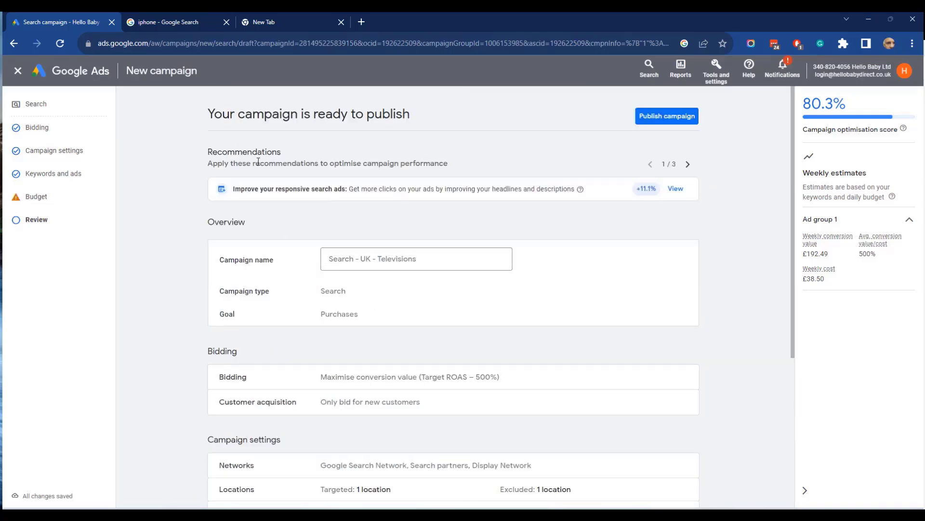